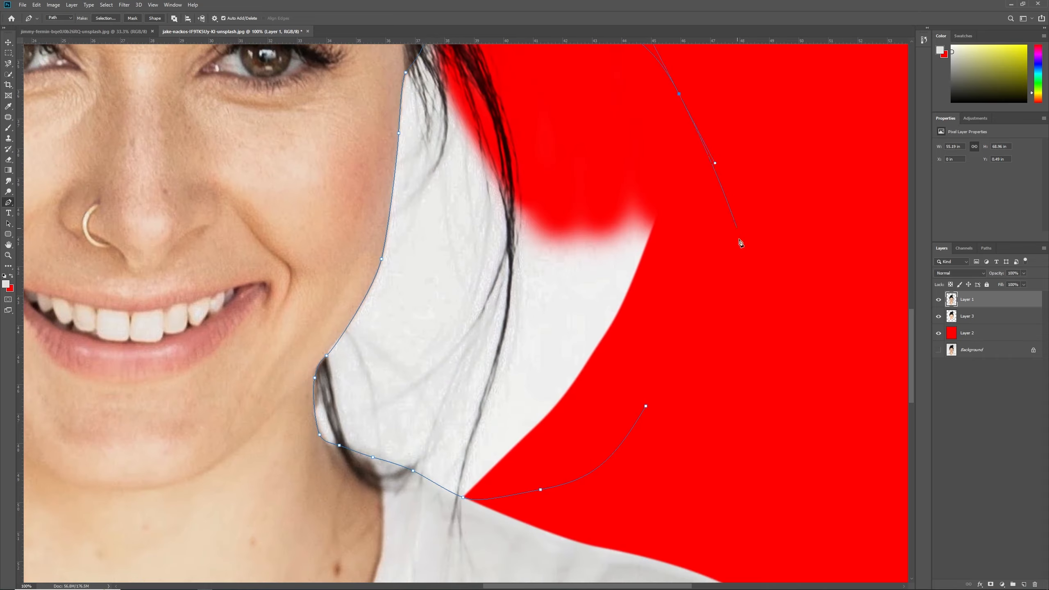
Step: Convert the path around the loose strands beside the image-right cheek into a selection feathered by 2 pixels
key("ctrl+Return")
key("shift+F6")
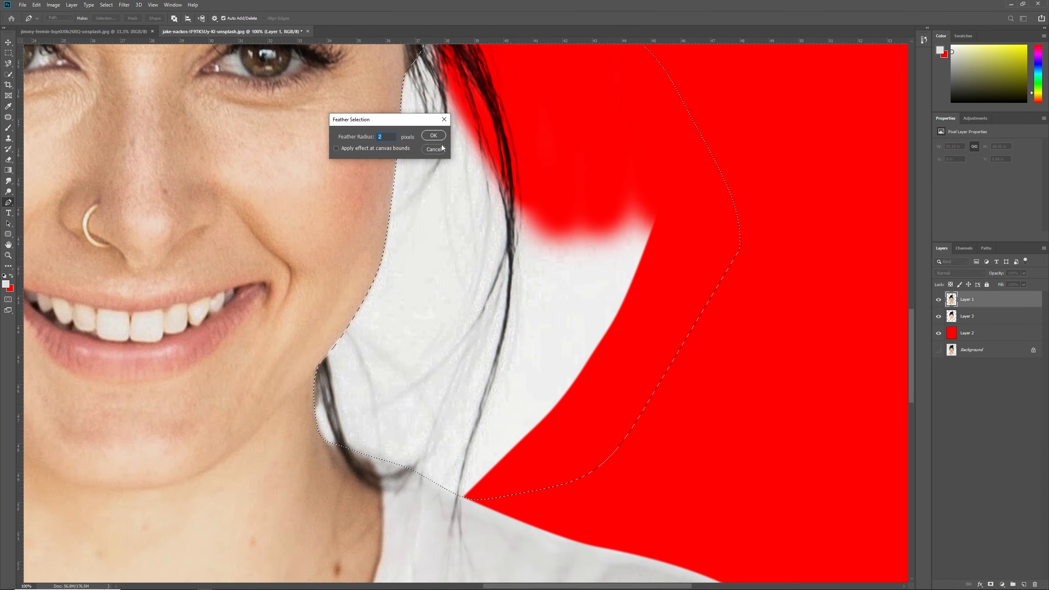
key("Return")
Step: Delete the selected pale background from Layer 1 around the loose strands and deselect
key("ctrl+BackSpace")
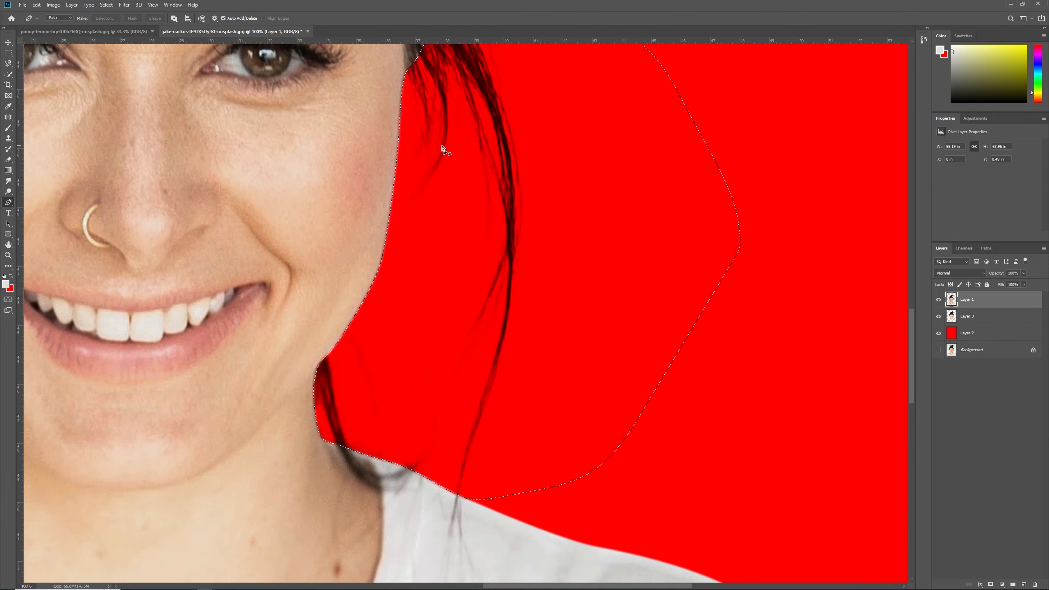
key("ctrl+minus")
key("ctrl+minus")
key("ctrl+minus")
key("ctrl+d")
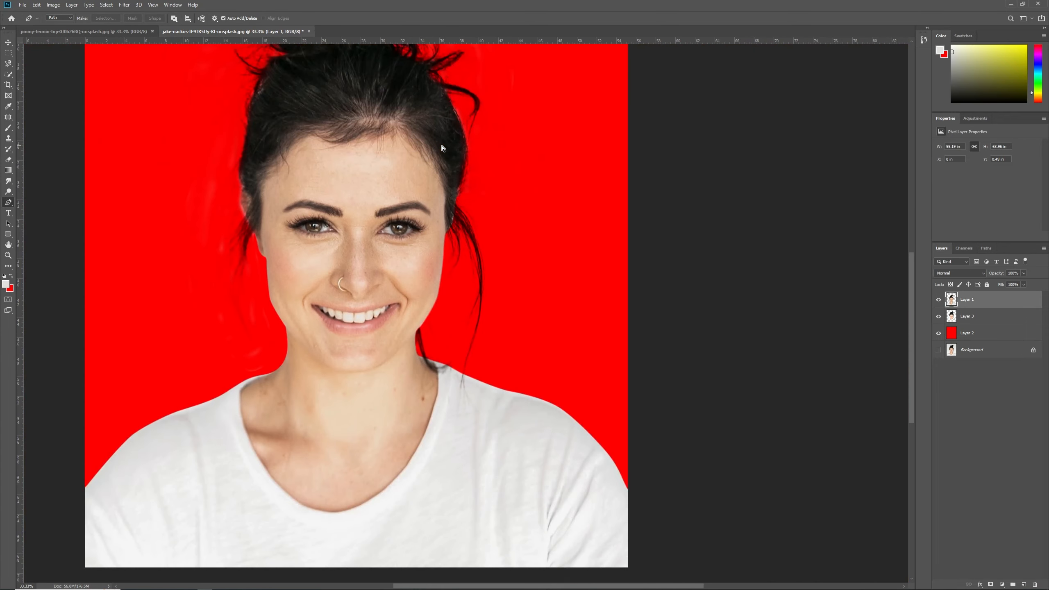
Step: Erase the light fringe on Layer 1 along the hair edge beside the image-right temple with a smaller eraser
key("ctrl+plus")
left_click_drag(451, 134, 473, 222)
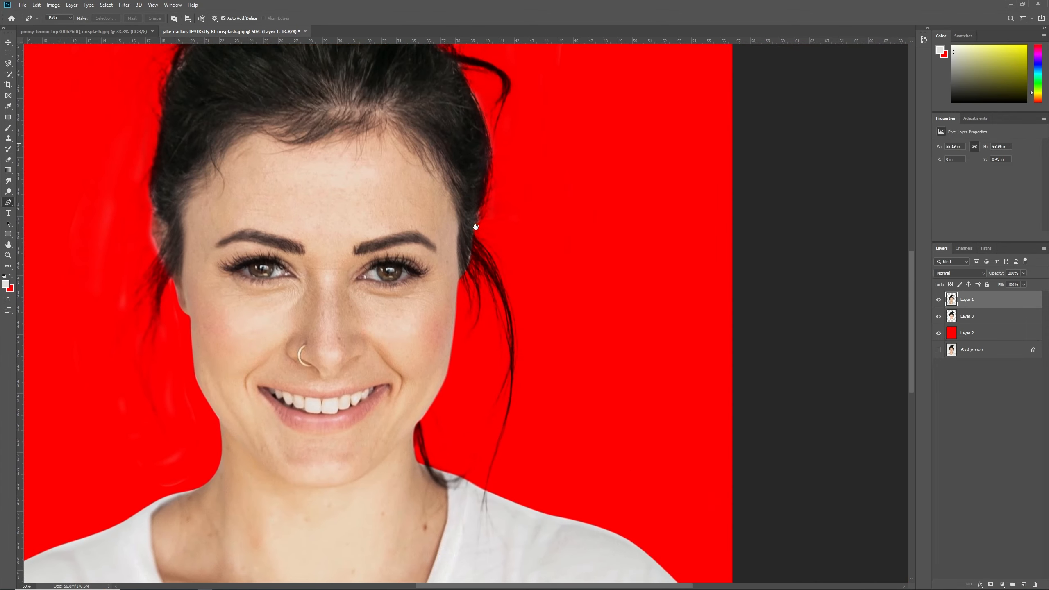
key("ctrl+plus")
key("ctrl+plus")
key("ctrl+plus")
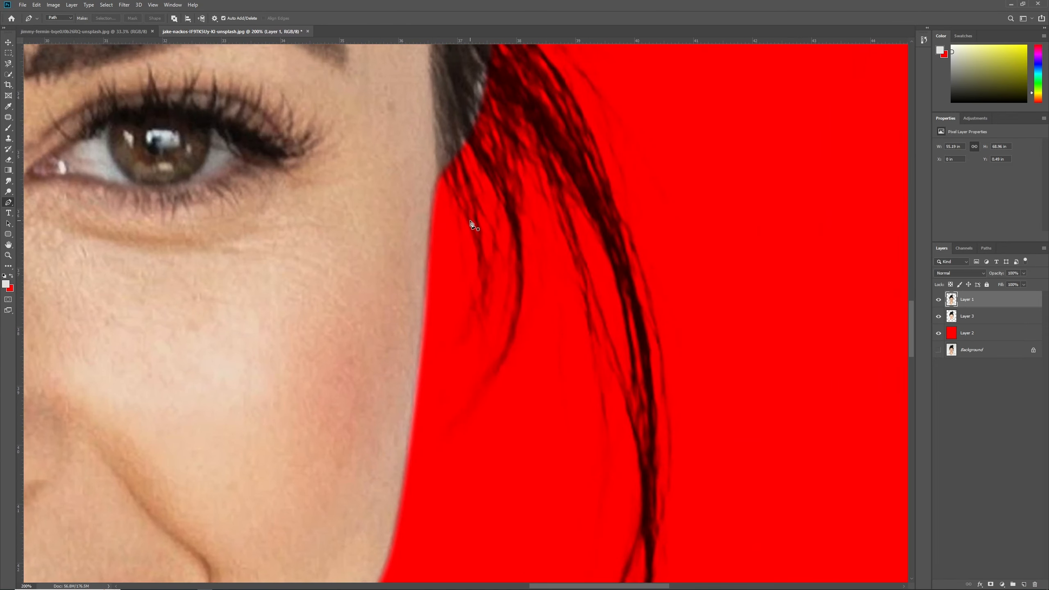
key("e")
left_click_drag(493, 133, 478, 311)
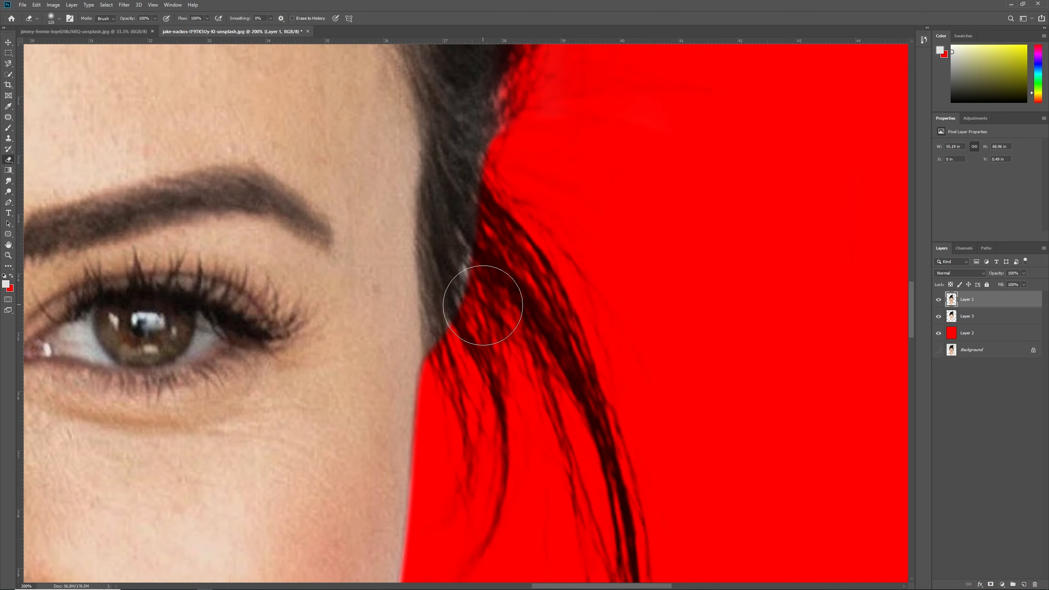
key("bracketleft")
key("bracketleft")
key("bracketleft")
key("bracketleft")
key("bracketleft")
key("bracketleft")
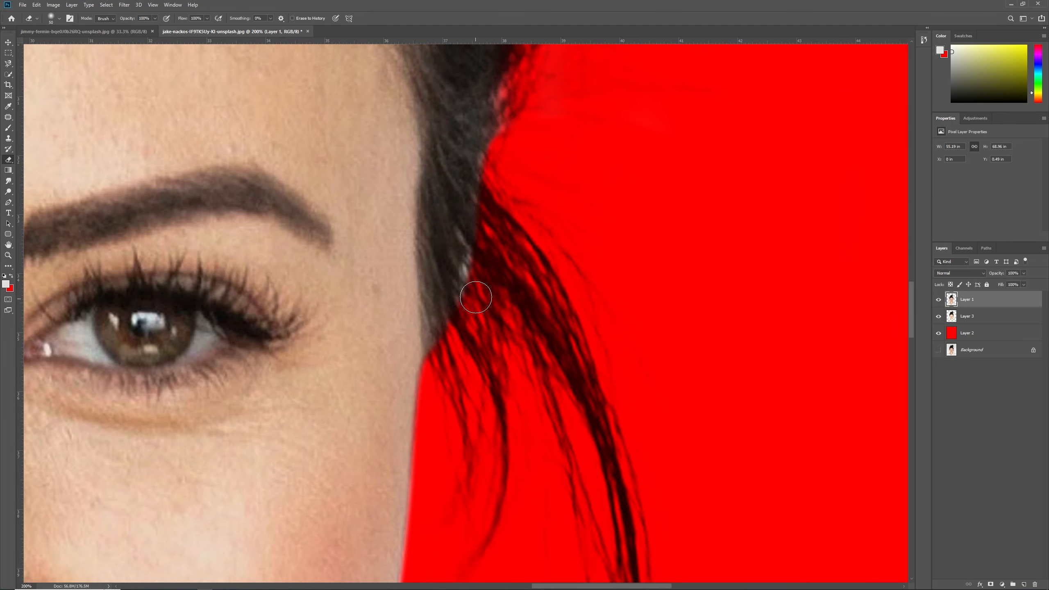
mouse_move(476, 297)
left_mouse_down()
mouse_move(498, 158)
mouse_move(488, 319)
mouse_move(517, 170)
mouse_move(509, 122)
left_mouse_up()
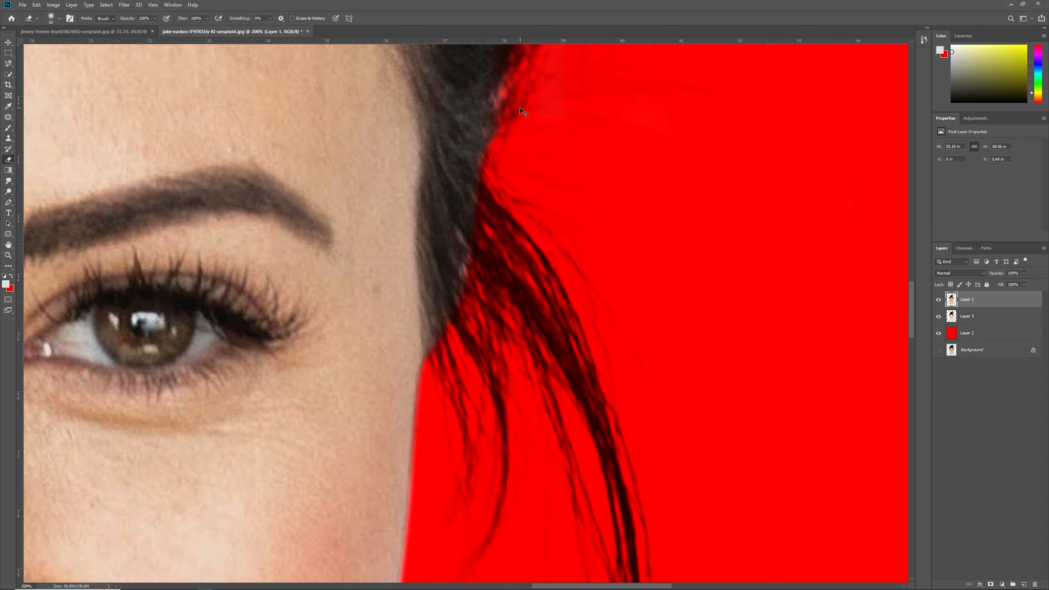
Step: Check the whole cutout by hiding the red Layer 2 and showing it again, with Layer 3 selected
key("ctrl+minus")
key("ctrl+minus")
key("ctrl+minus")
key("ctrl+minus")
key("ctrl+minus")
key("ctrl+minus")
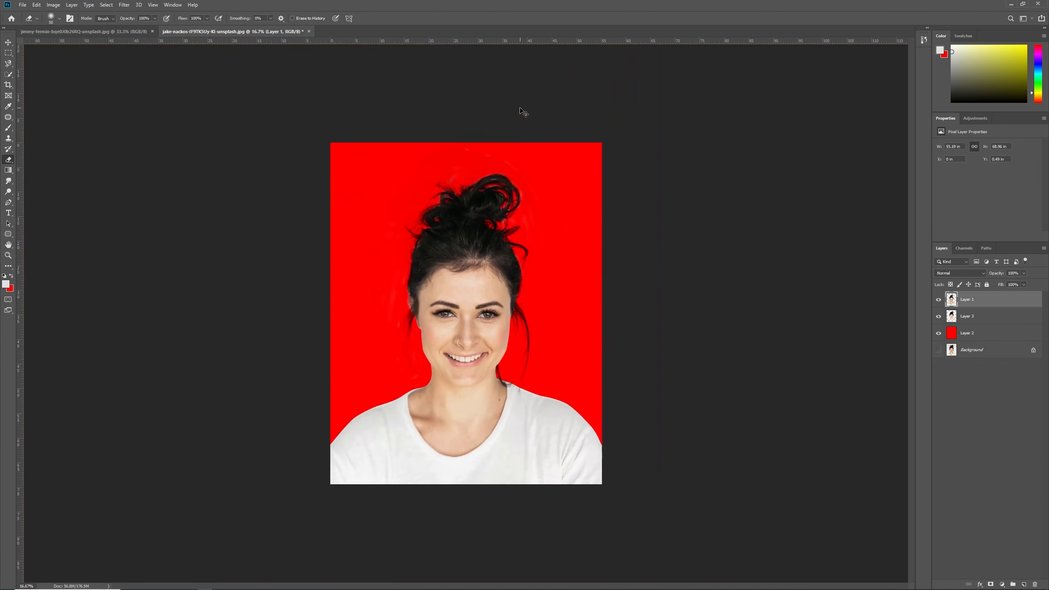
key("ctrl+plus")
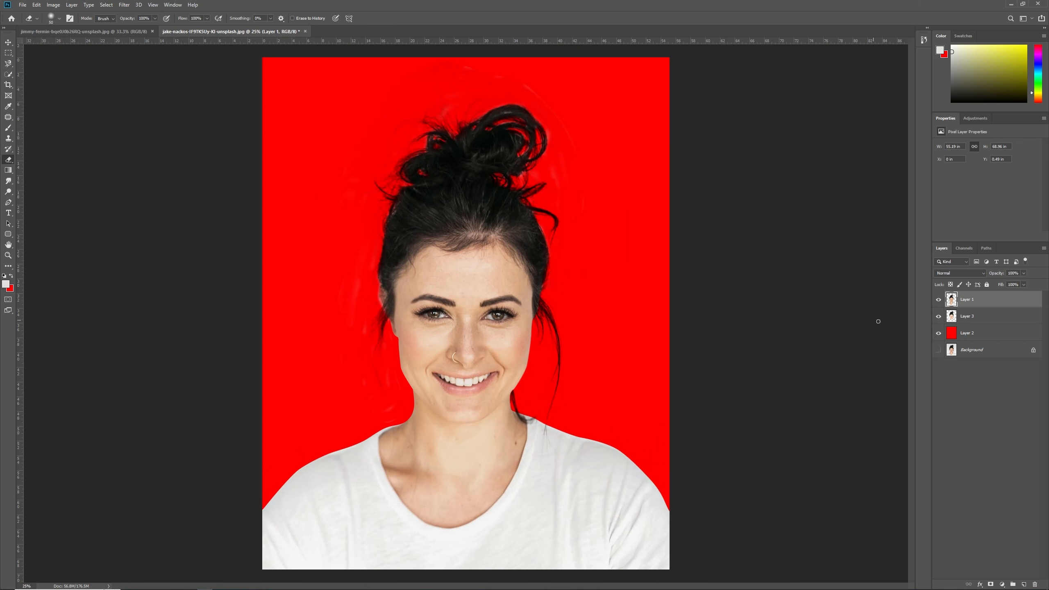
left_click(941, 335)
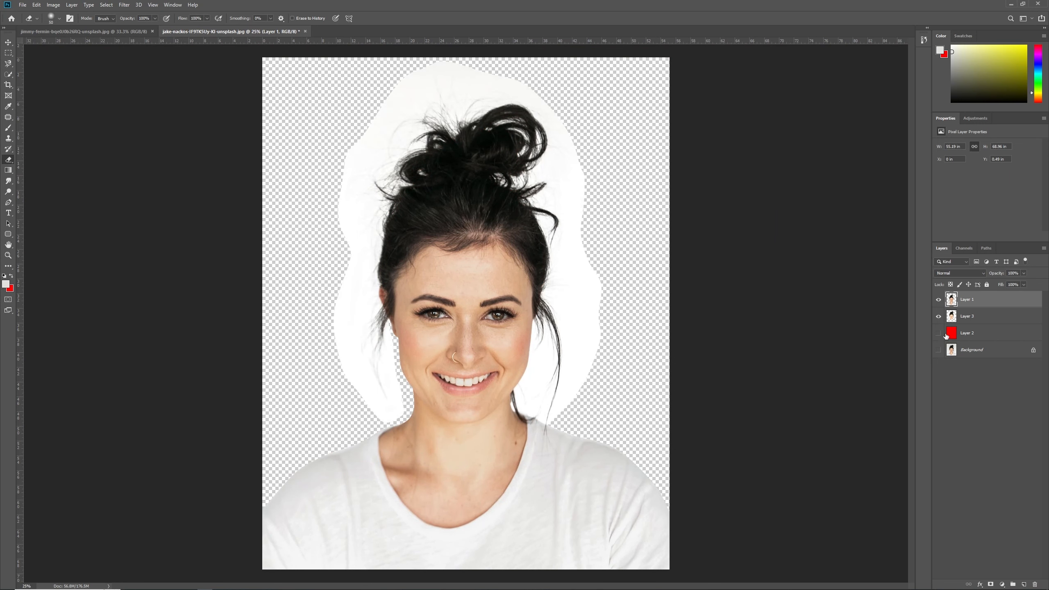
left_click(977, 318)
left_click(939, 334)
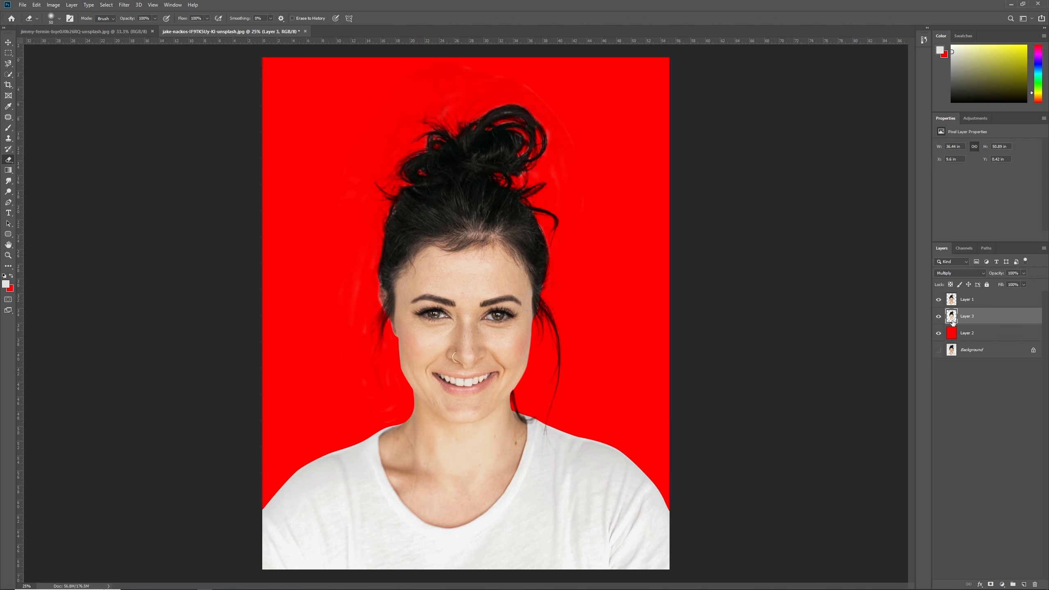
Step: Set the background colour to blue (RGB 0, 24, 255) and fill Layer 2 with it
left_click(973, 335)
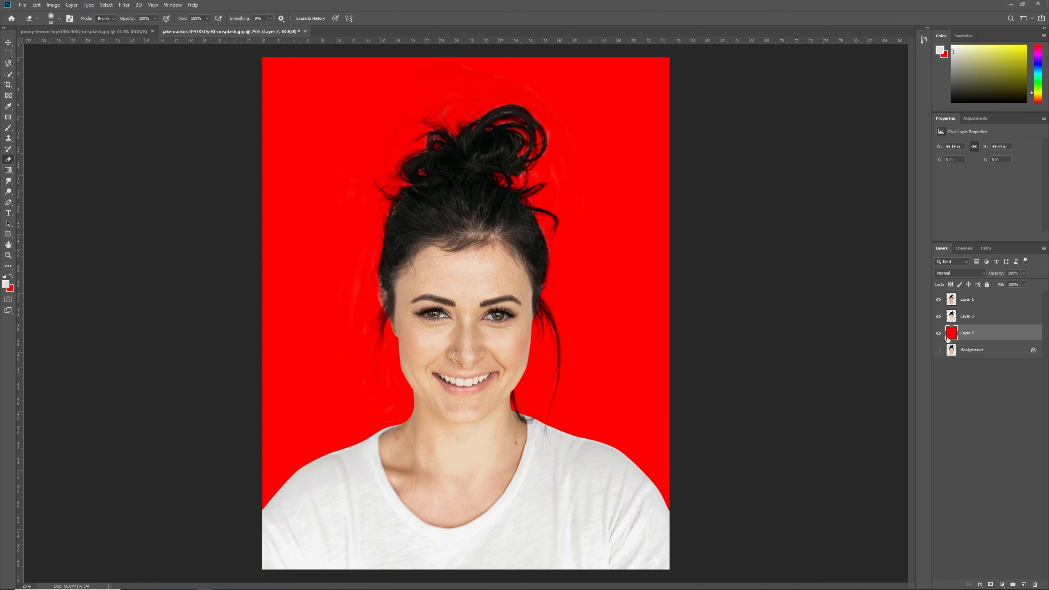
left_click(12, 290)
left_click(225, 139)
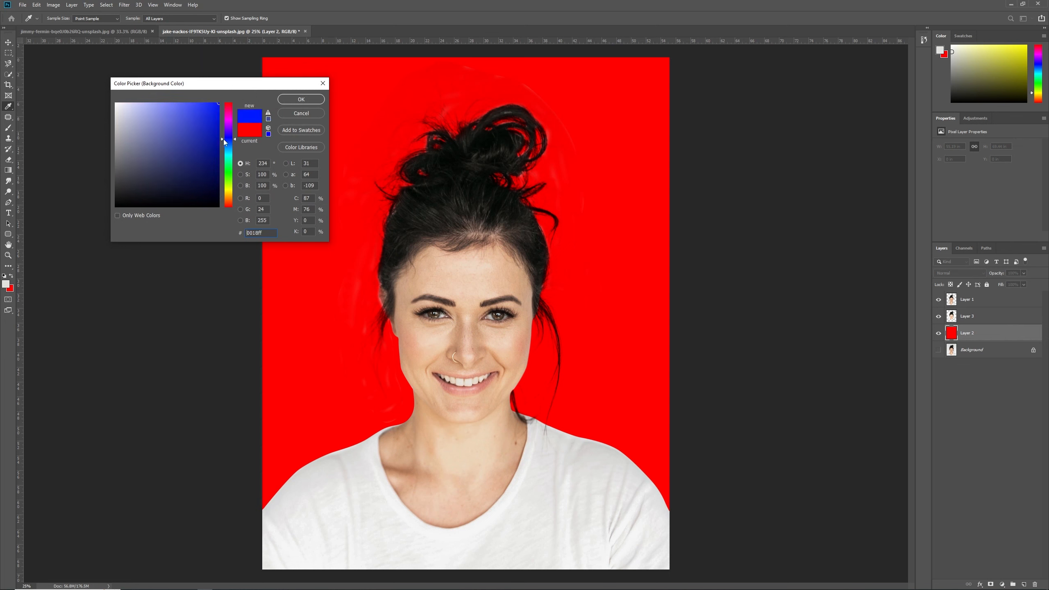
key("Return")
key("e")
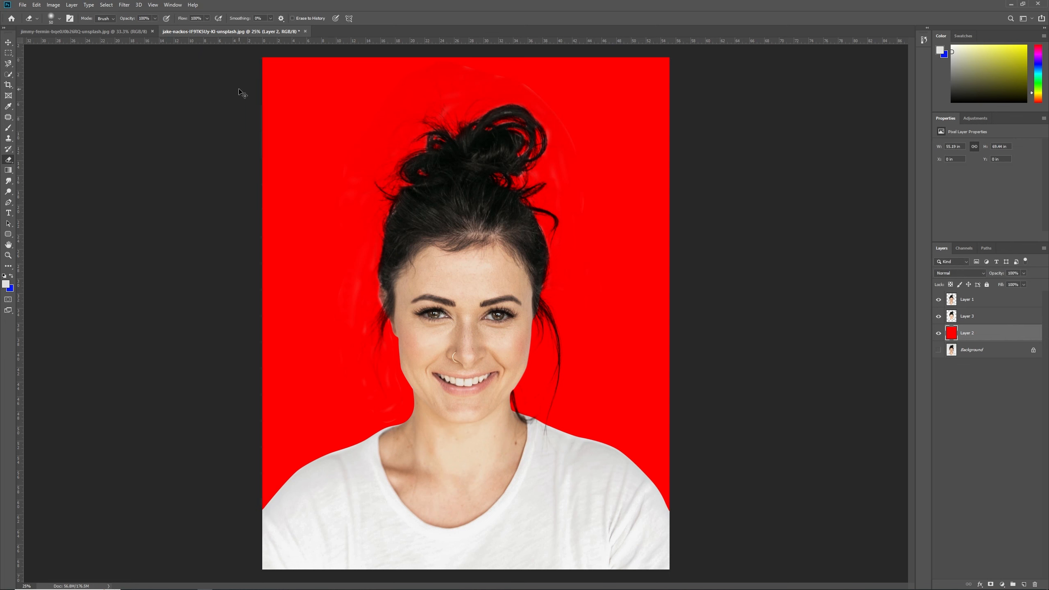
key("ctrl+BackSpace")
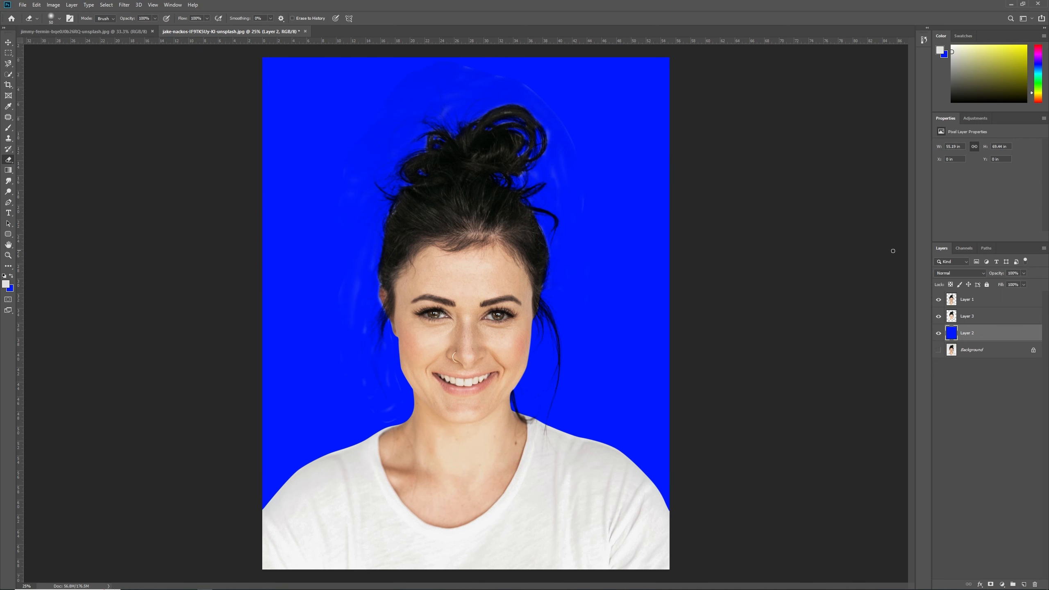
Step: Apply a Curves white-point adjustment to Layer 3 to clear the faint background tint around the hair bun
key("ctrl+plus")
key("ctrl+plus")
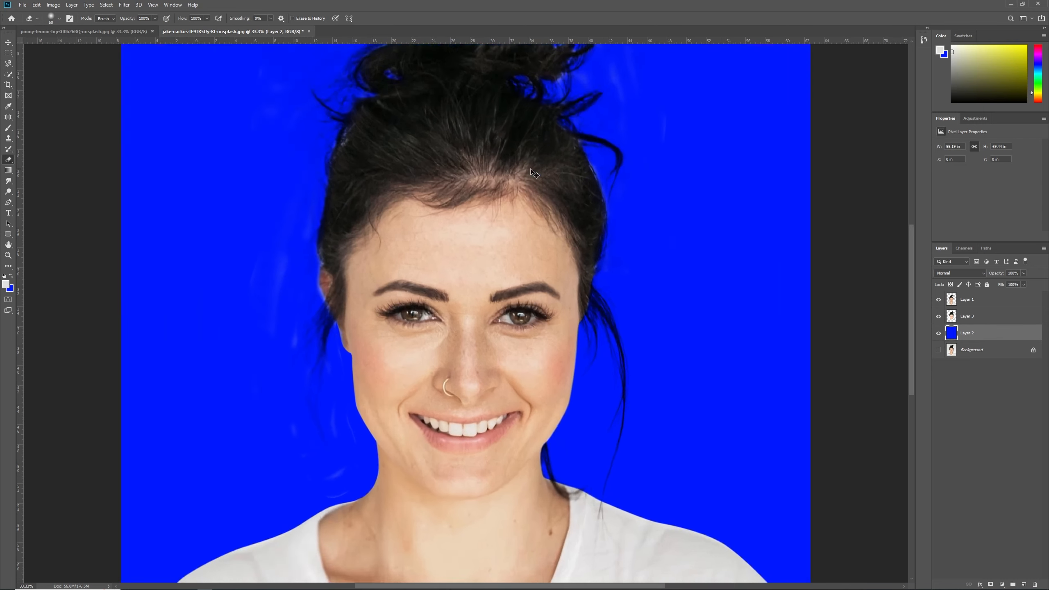
left_click_drag(453, 137, 445, 370)
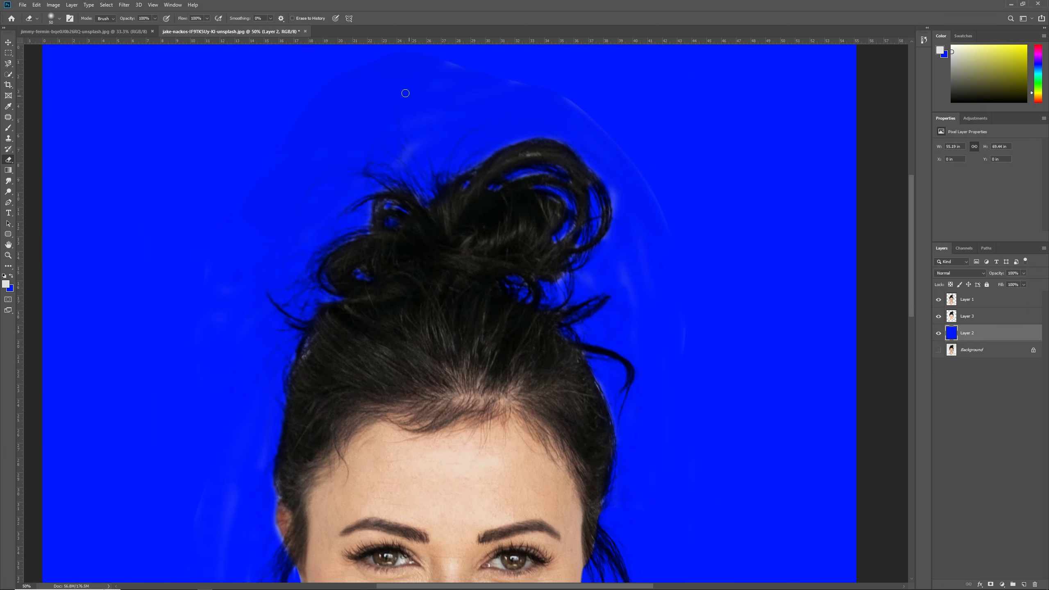
left_click_drag(433, 70, 440, 165)
left_click(985, 319)
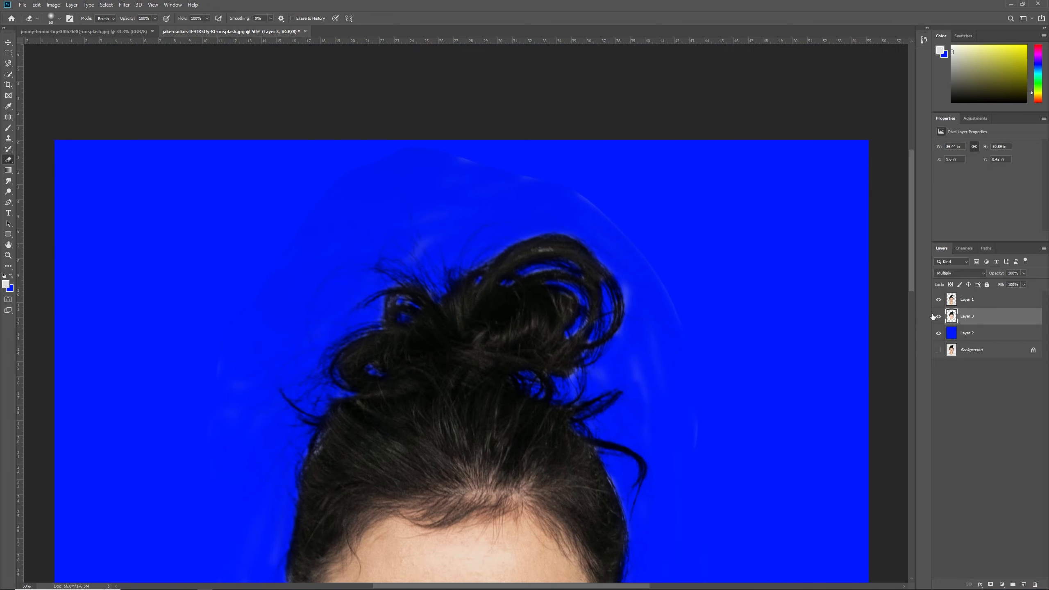
left_click(54, 4)
mouse_move(120, 27)
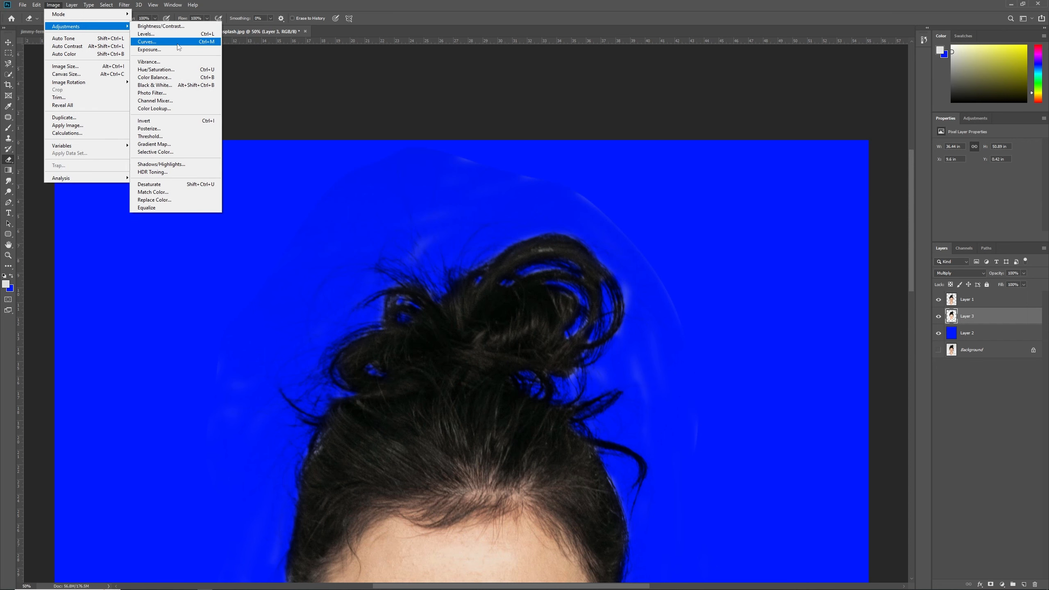
left_click(146, 42)
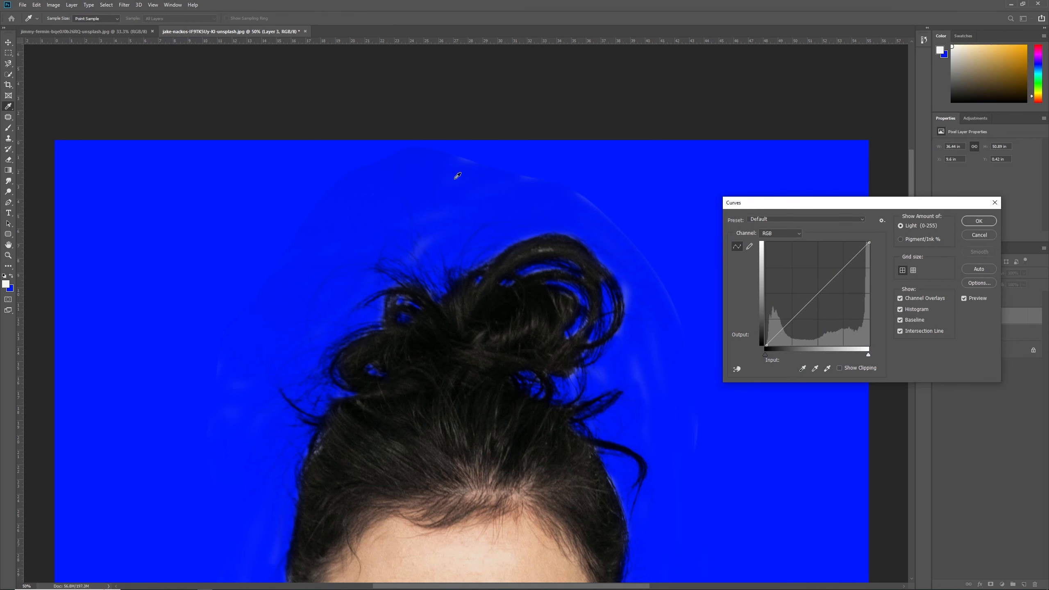
left_click(827, 368)
key("Escape")
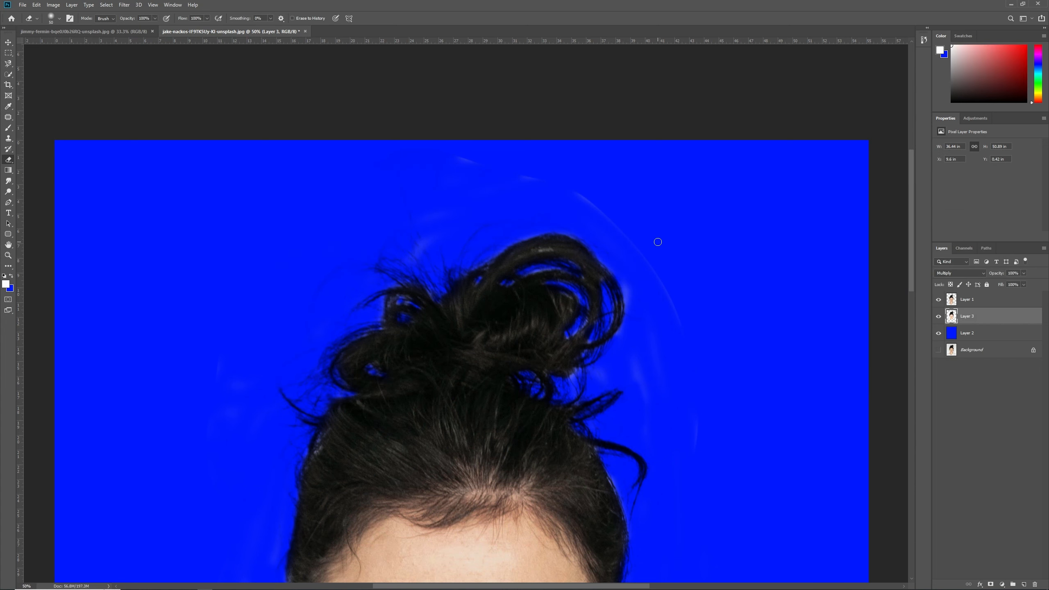
Step: Erase the curved white residue around the top of the hair bun on Layer 1 with a larger eraser
left_click(990, 303)
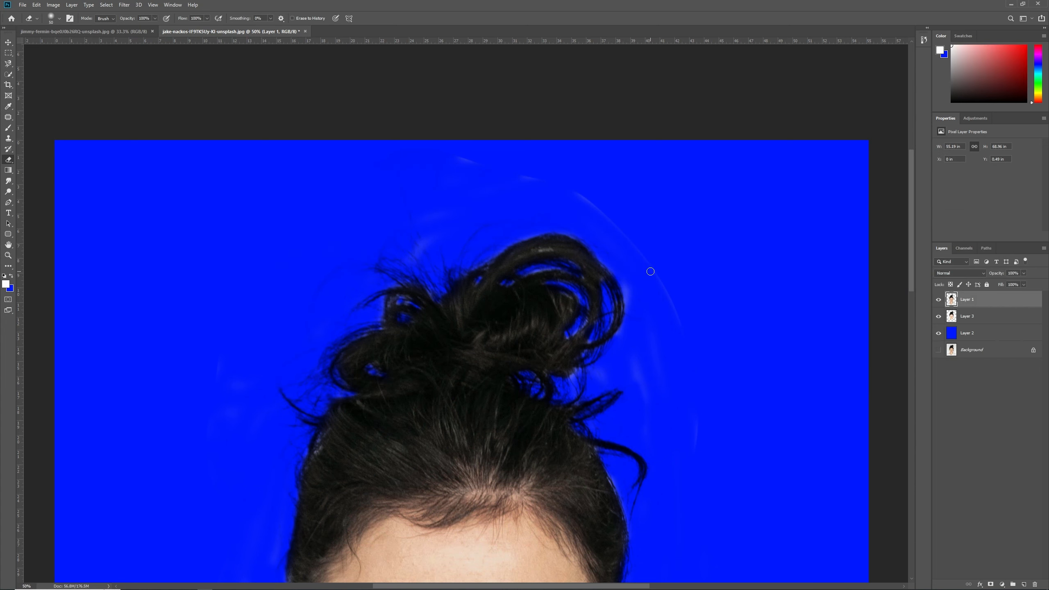
key("bracketright")
key("bracketright")
key("bracketright")
key("bracketright")
key("bracketright")
key("bracketright")
mouse_move(688, 333)
left_mouse_down()
mouse_move(649, 265)
mouse_move(586, 203)
mouse_move(482, 152)
mouse_move(607, 188)
mouse_move(605, 243)
mouse_move(629, 298)
mouse_move(619, 343)
mouse_move(599, 349)
mouse_move(574, 332)
left_mouse_up()
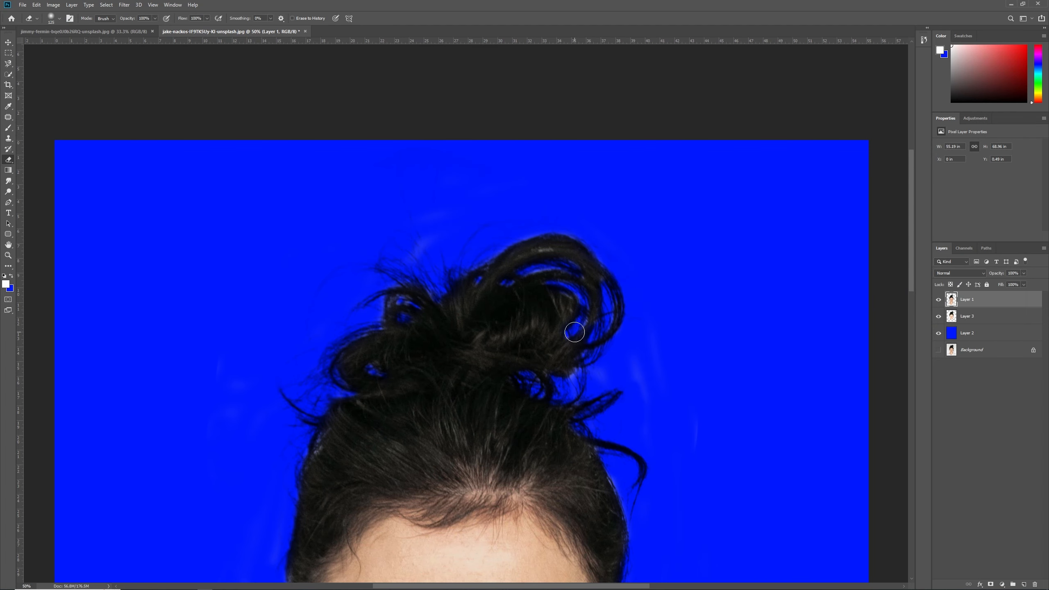
left_click_drag(427, 241, 416, 253)
Step: Erase the remaining pale streaks on Layer 1 around the sides of the hair and face
left_click_drag(264, 342, 433, 158)
left_click_drag(413, 403, 432, 461)
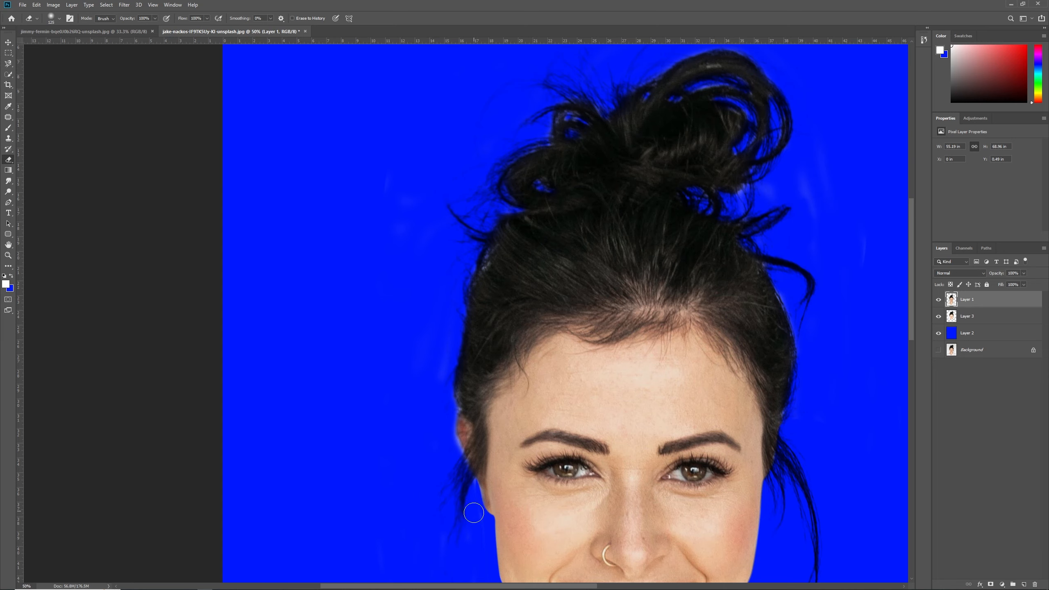
left_click_drag(474, 538, 472, 456)
left_click_drag(457, 573, 509, 395)
left_click_drag(570, 338, 258, 452)
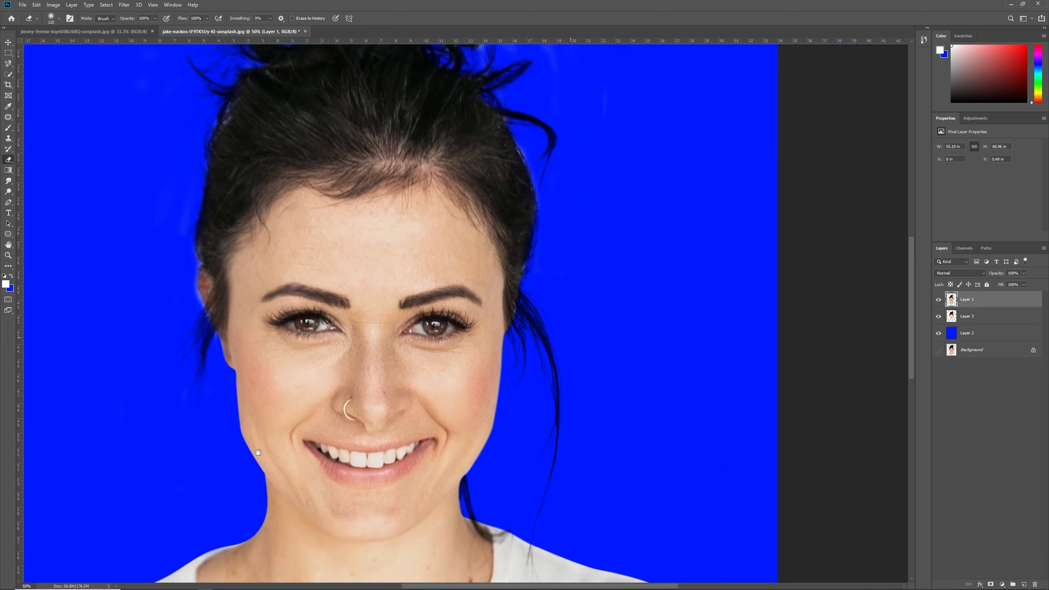
left_click_drag(525, 147, 636, 327)
key("ctrl+minus")
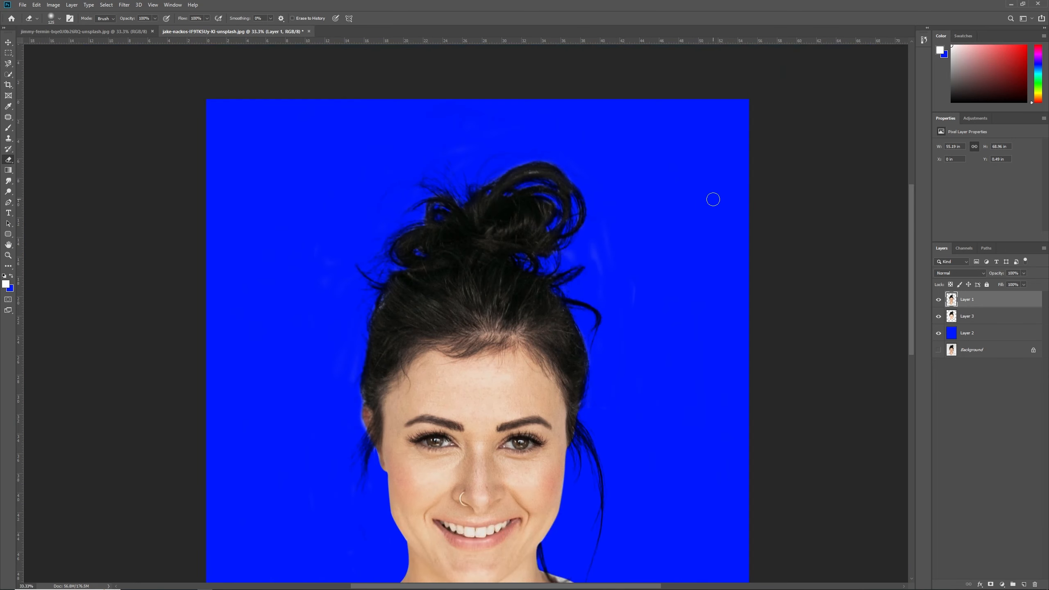
key("ctrl+minus")
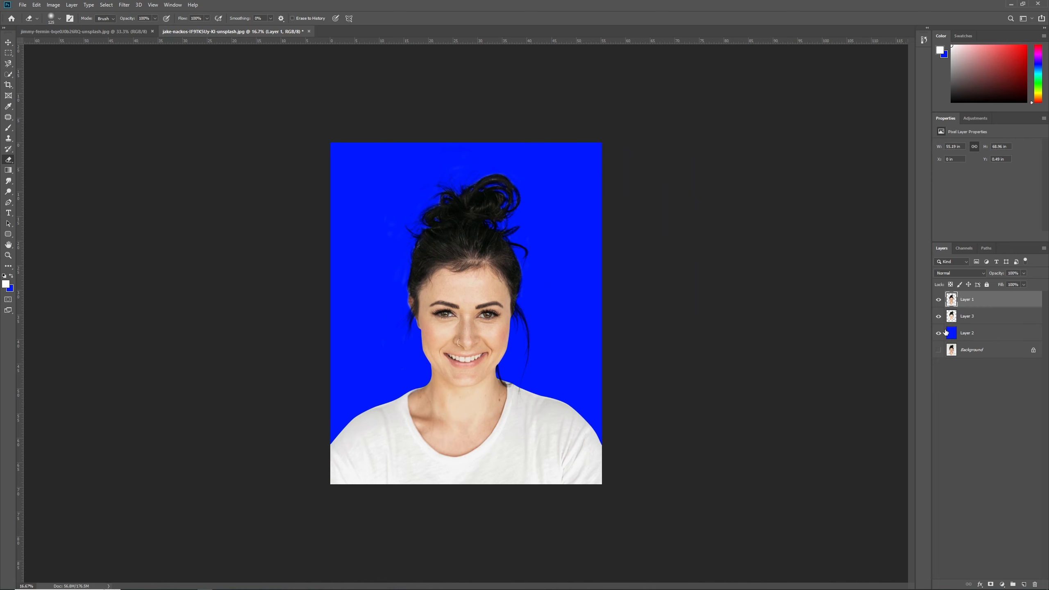
Step: Switch to the pink-background portrait and start a Pen path outside the canvas, tracing the left shoulder edge up to the necklace
left_click(114, 31)
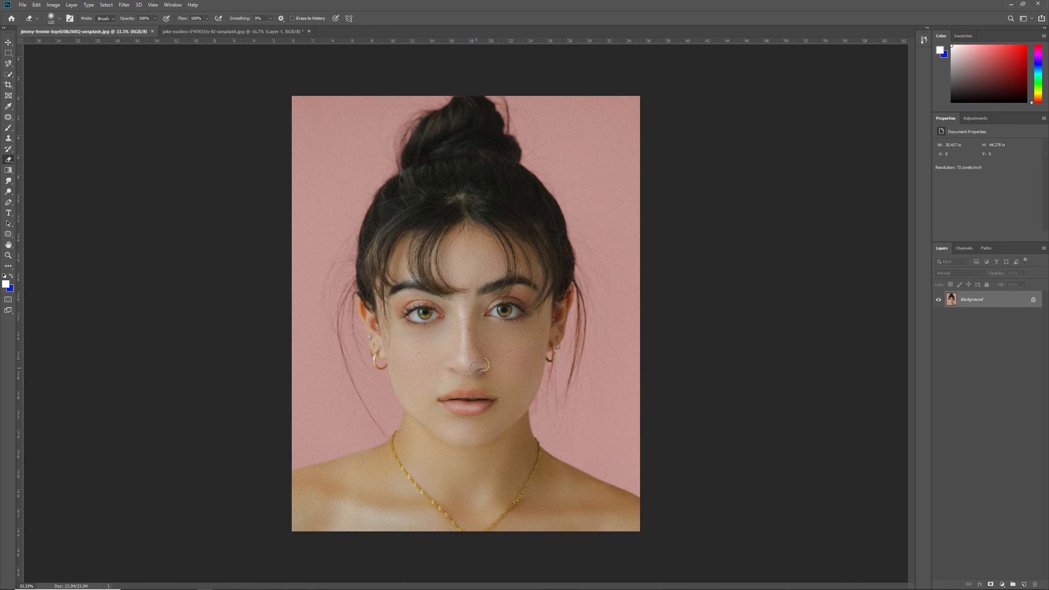
key("ctrl+1")
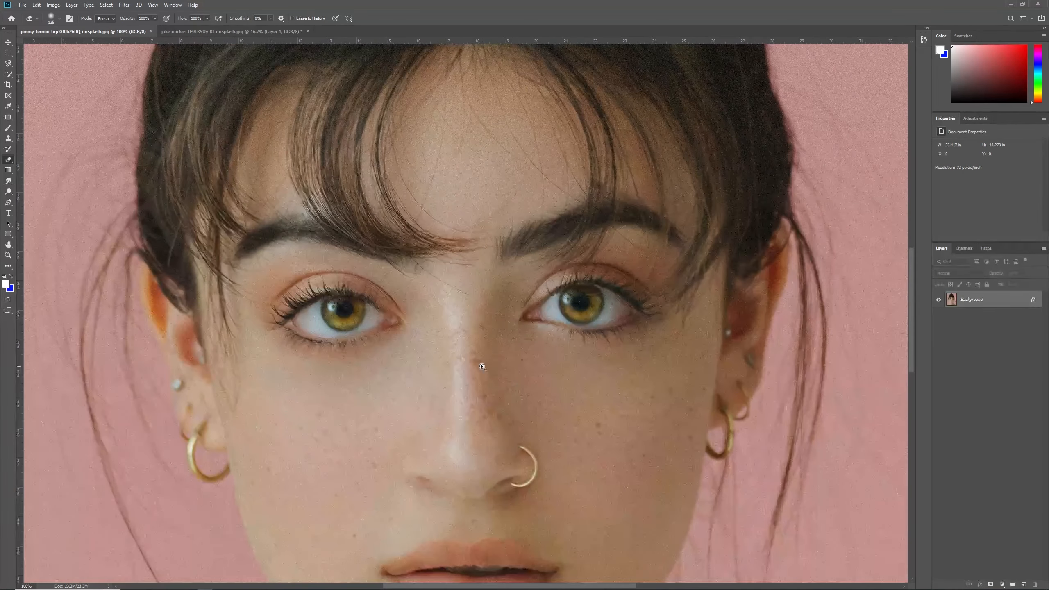
left_click_drag(308, 454, 571, 213)
left_click_drag(409, 420, 506, 314)
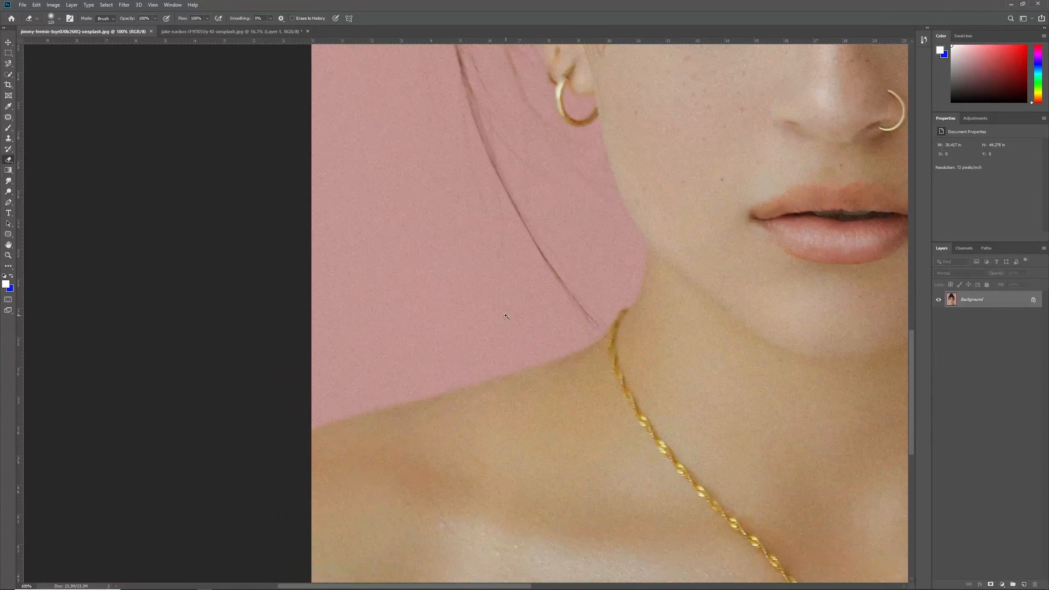
key("ctrl+plus")
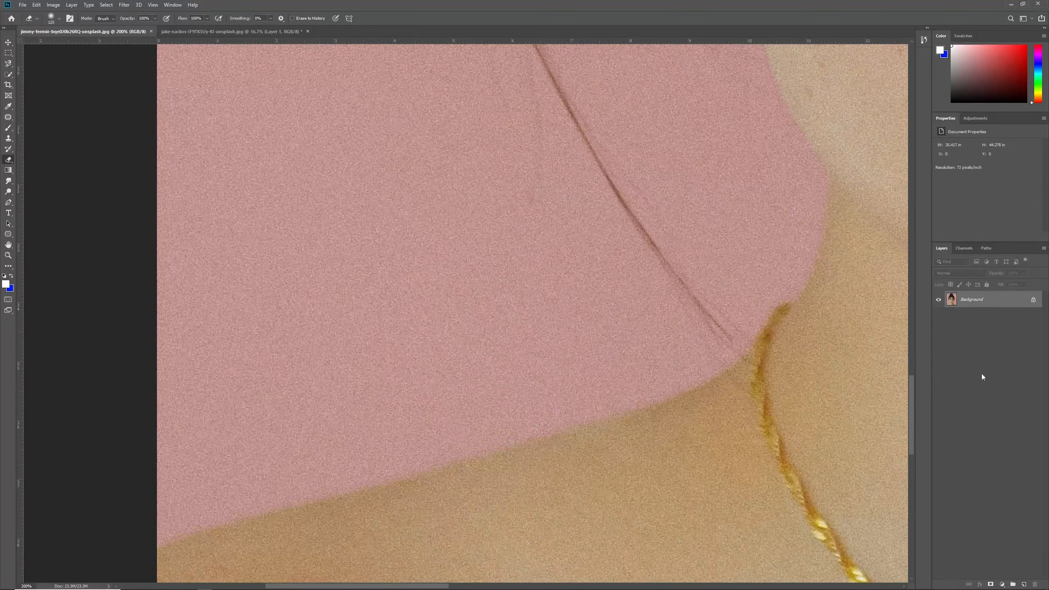
key("p")
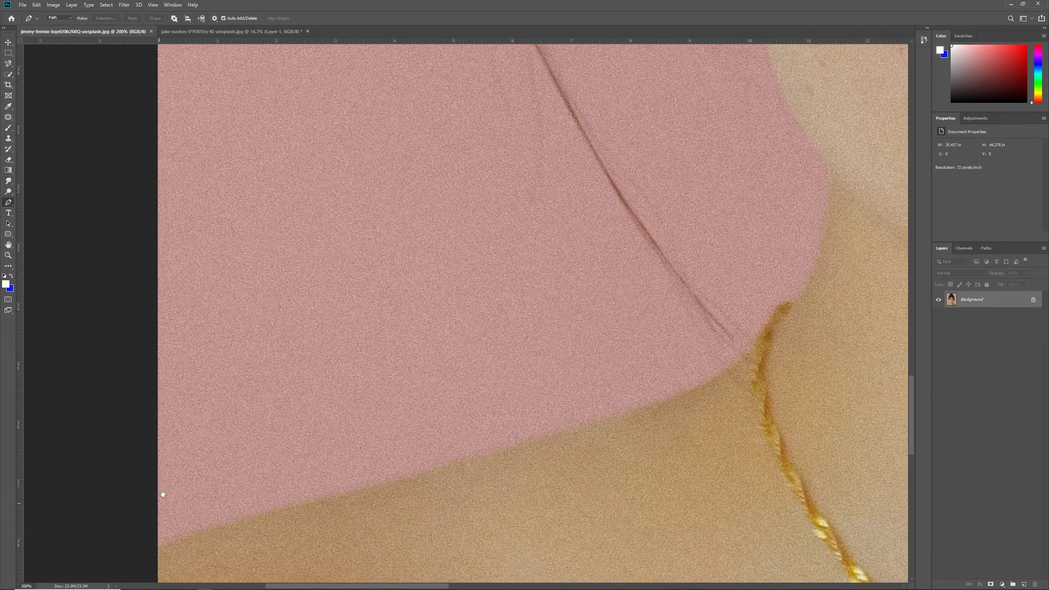
left_click_drag(157, 503, 203, 346)
left_click_drag(134, 300, 118, 412)
left_click_drag(206, 386, 240, 378)
left_click_drag(654, 262, 710, 236)
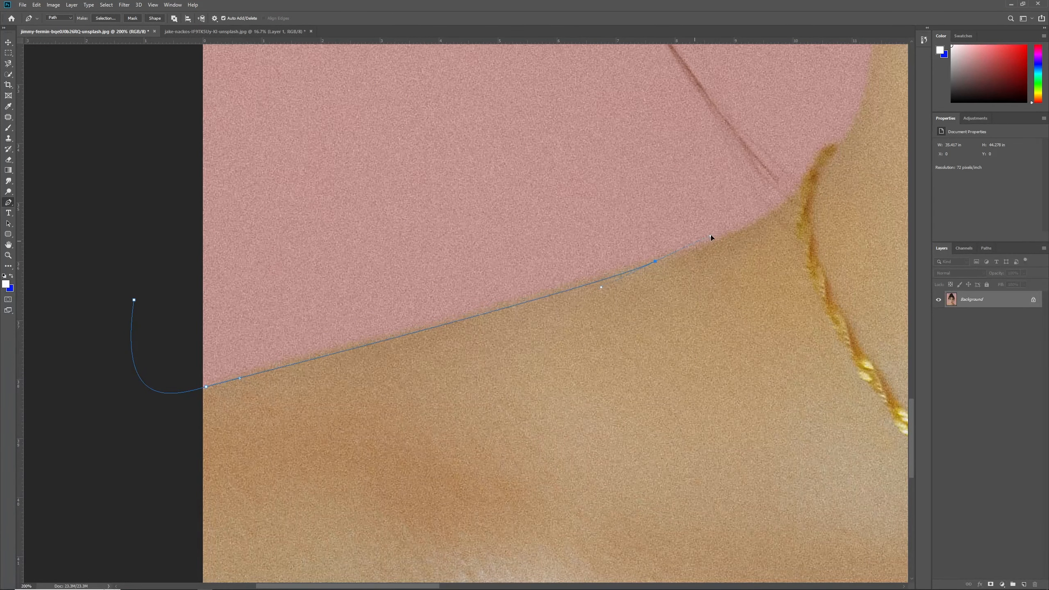
left_click_drag(790, 201, 809, 185)
Step: Continue the Pen path up the left side of the neck, along the jaw and around the outside of the hoop earring
left_click_drag(836, 145, 431, 578)
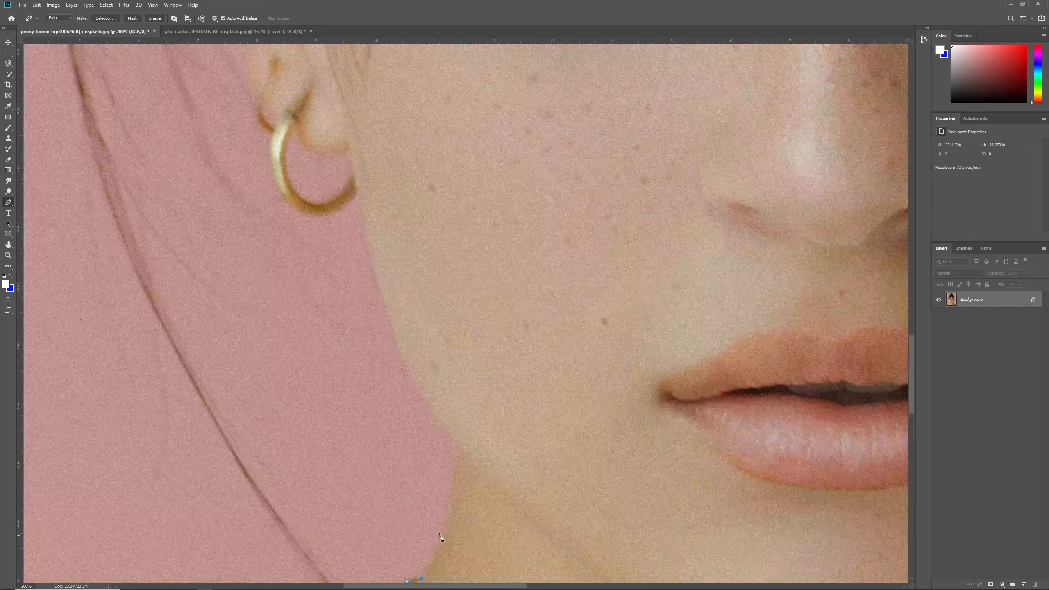
left_click(448, 523)
left_click_drag(462, 489, 460, 487)
left_click_drag(394, 334, 383, 303)
left_click(357, 203)
left_click_drag(290, 211, 513, 410)
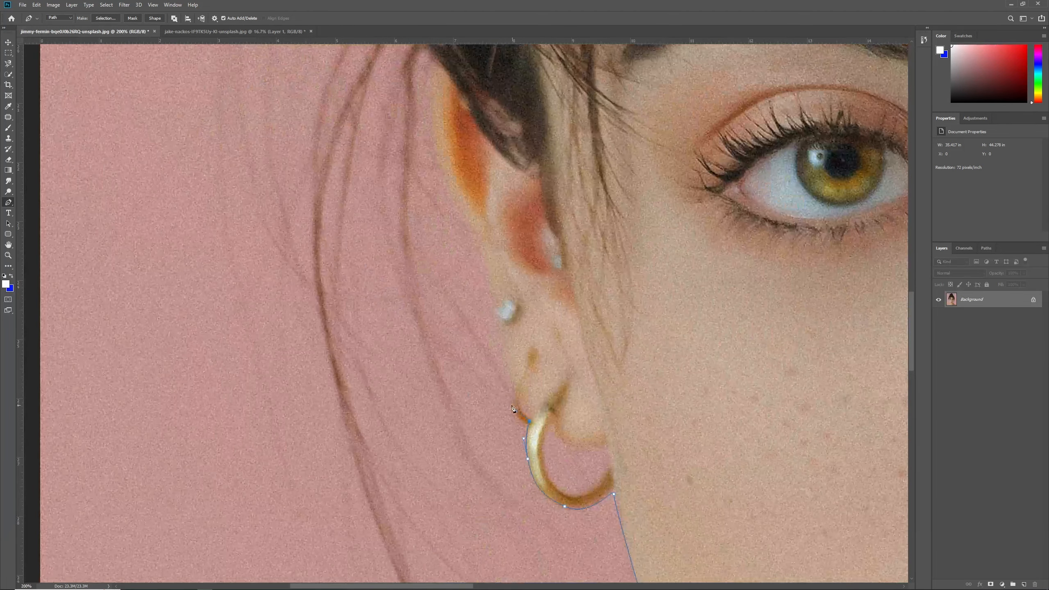
Step: Trace the left ear's outer edge up to the hairline, then bring the path back down between the ear and the loose strands
left_click(503, 353)
left_click_drag(482, 251, 477, 236)
left_click_drag(450, 185, 434, 151)
left_click_drag(433, 107, 447, 171)
left_click(433, 335)
left_click(480, 456)
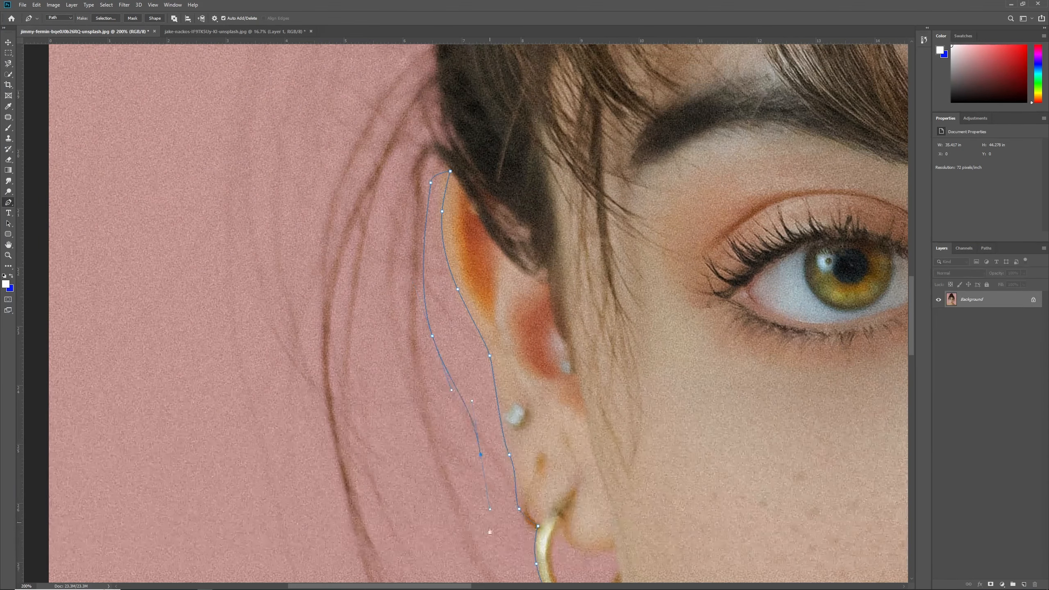
left_click_drag(489, 532, 382, 61)
Step: Run the Pen path loosely around the left loose strands and the hair, passing above the canvas over the bun
left_click(475, 303)
left_click(513, 562)
left_click(590, 129)
left_click_drag(597, 96, 301, 419)
left_click_drag(738, 153, 770, 146)
left_click_drag(785, 152, 248, 205)
left_click(650, 239)
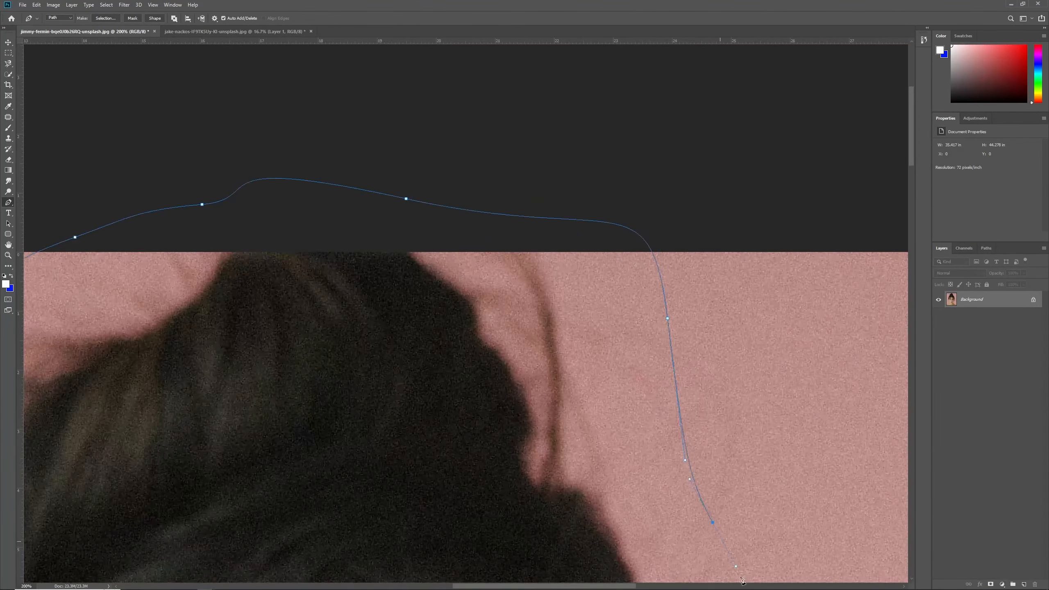
Step: Take the Pen path loosely down the right side of the hair, around the hanging strands and back up towards the earring
left_click_drag(398, 394, 450, 483)
left_click_drag(537, 538, 308, 83)
left_click(502, 128)
left_click_drag(382, 396, 322, 446)
left_click_drag(273, 449, 249, 444)
left_click_drag(190, 365, 192, 351)
left_click(217, 116)
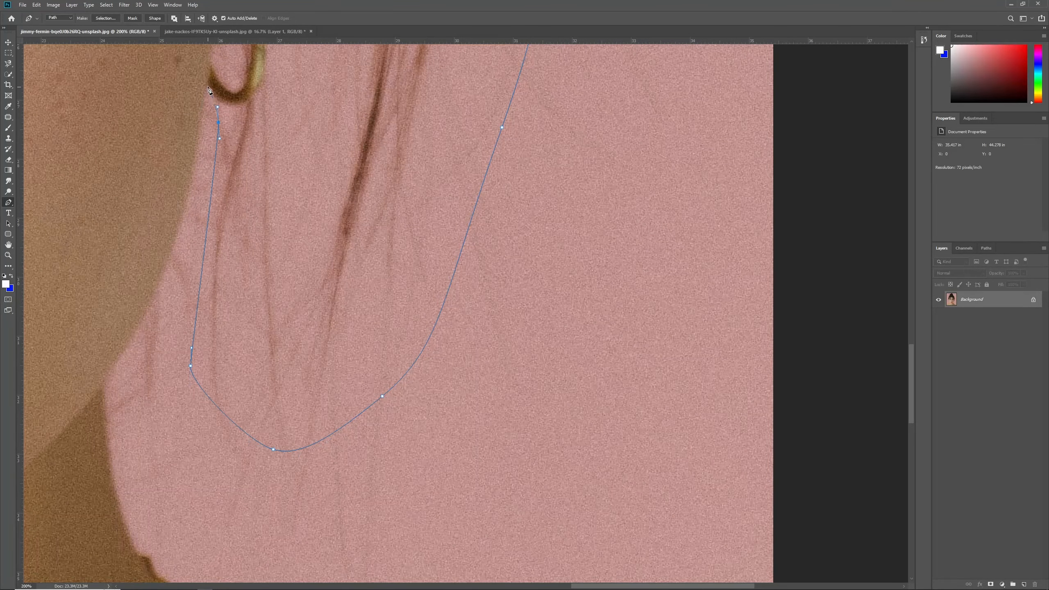
Step: Trace the right jawline and neck closely with the Pen path down to the point where the necklace meets the shoulder
left_click(209, 89)
left_click_drag(159, 295, 140, 332)
left_click(102, 385)
left_click_drag(102, 439, 170, 174)
left_click_drag(190, 258, 205, 291)
left_click(218, 298)
left_click(232, 314)
left_click(240, 343)
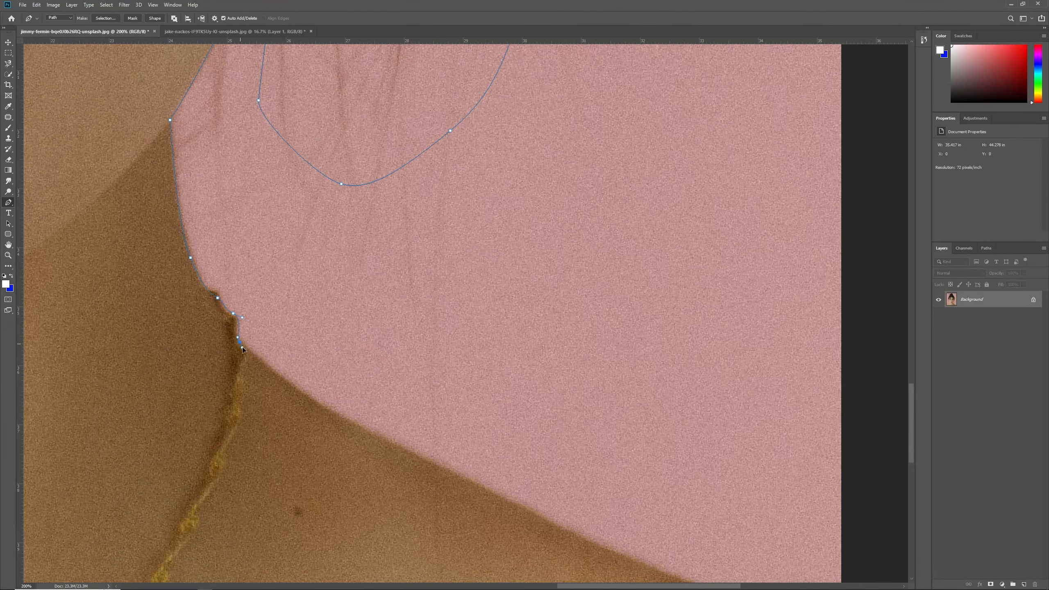
Step: Extend the Pen path along the right shoulder edge towards the side of the canvas
left_click_drag(331, 410, 346, 420)
left_click_drag(411, 446, 174, 171)
left_click_drag(363, 271, 407, 289)
left_click_drag(562, 354, 594, 370)
Step: Close the Pen path with a loose curve outside the canvas around the bottom of the portrait
key("ctrl+minus")
key("ctrl+minus")
key("ctrl+minus")
key("ctrl+minus")
key("ctrl+minus")
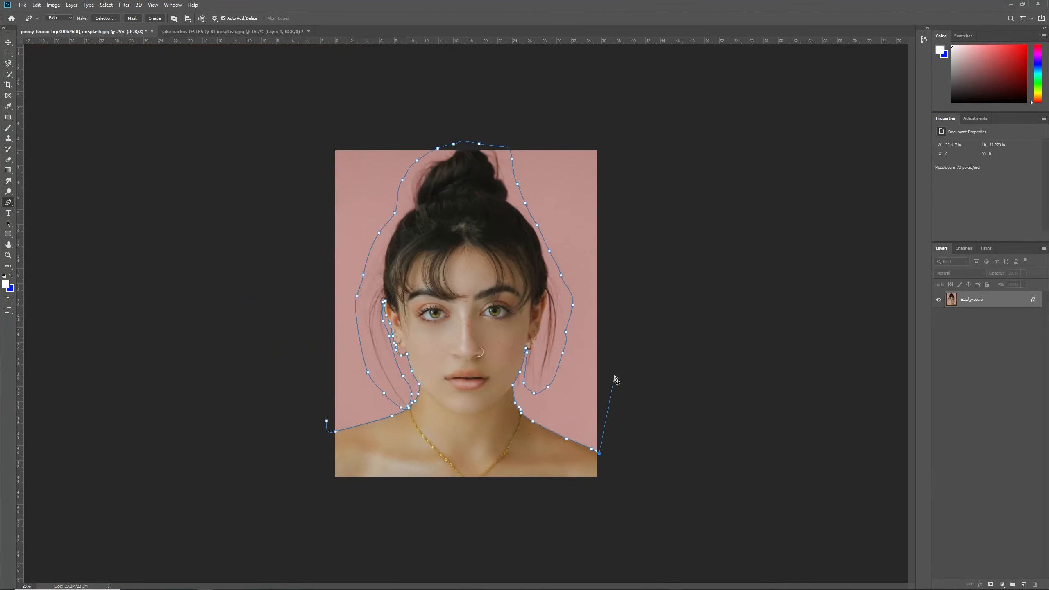
left_click_drag(672, 524, 529, 562)
left_click_drag(384, 543, 286, 497)
left_click_drag(271, 447, 282, 425)
Step: Turn the path into a selection with a feather radius of 2, copy it to a new layer and check the cutout without the Background
key("ctrl+Return")
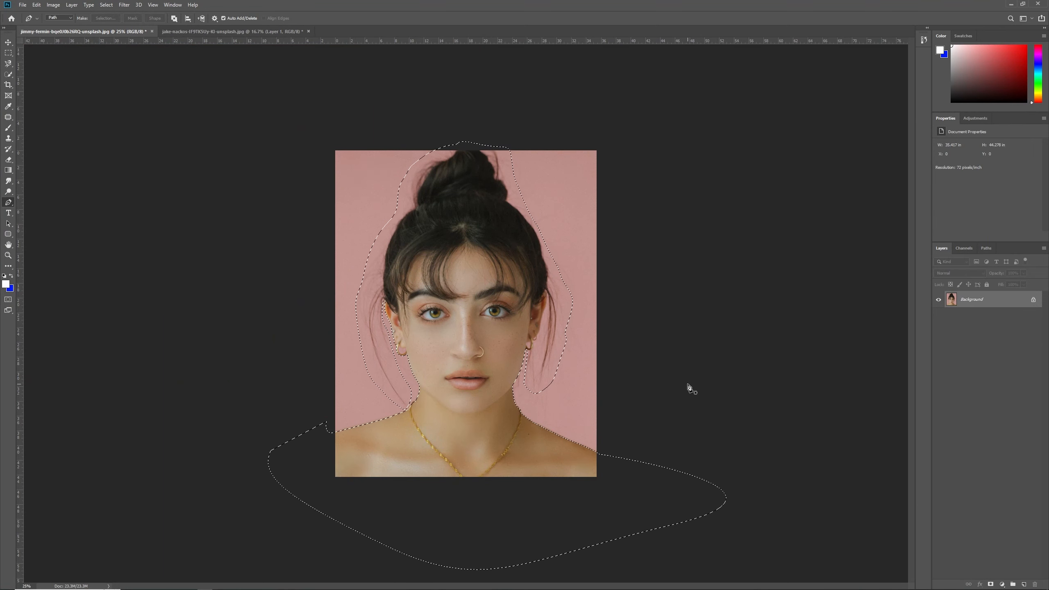
key("shift+F6")
type("2")
key("Return")
key("ctrl+j")
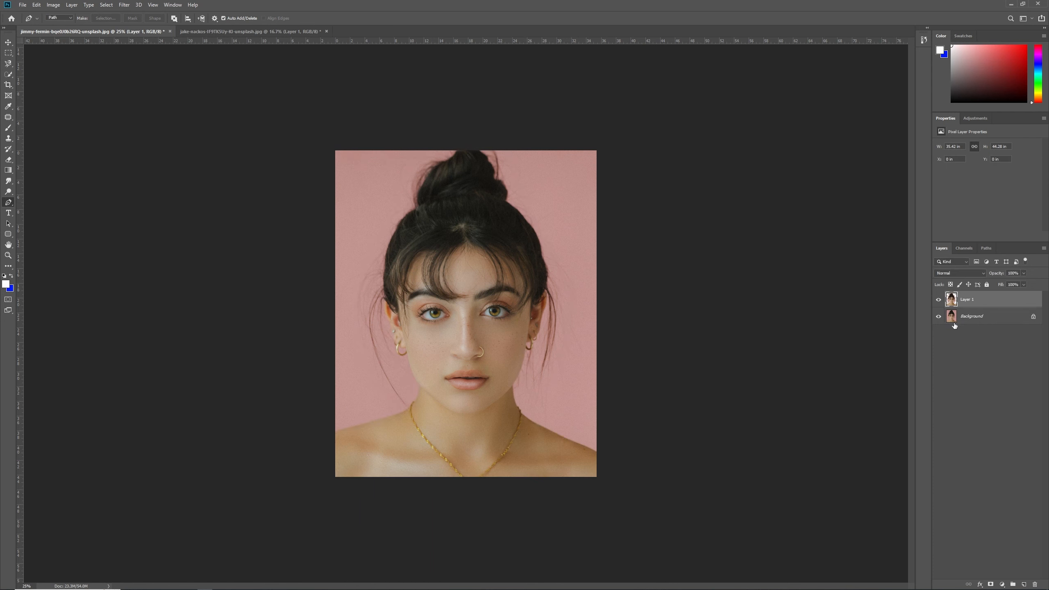
left_click(938, 317)
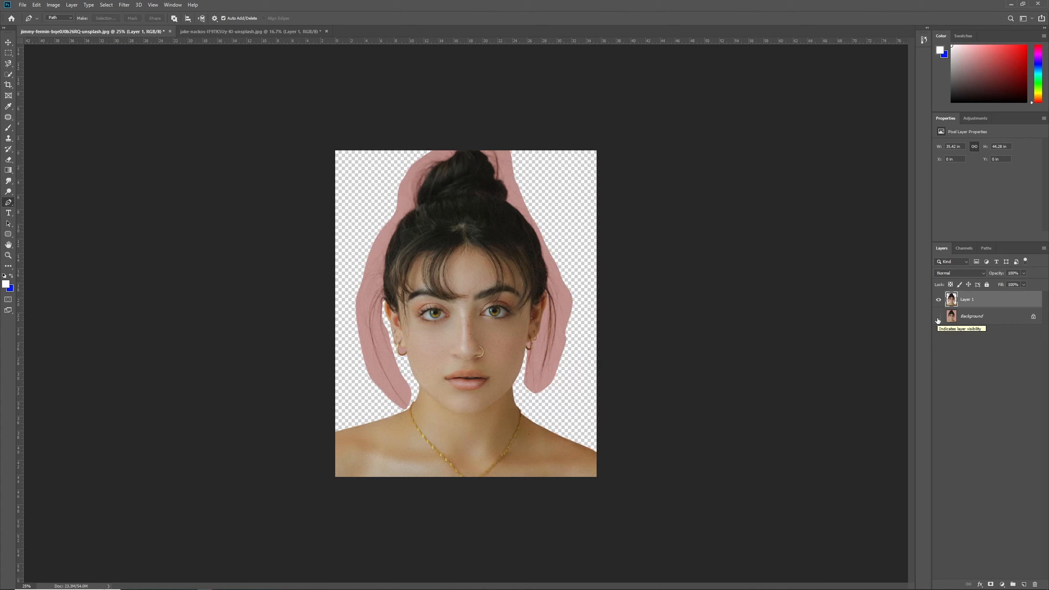
left_click(938, 317)
left_click(938, 317)
left_click(938, 317)
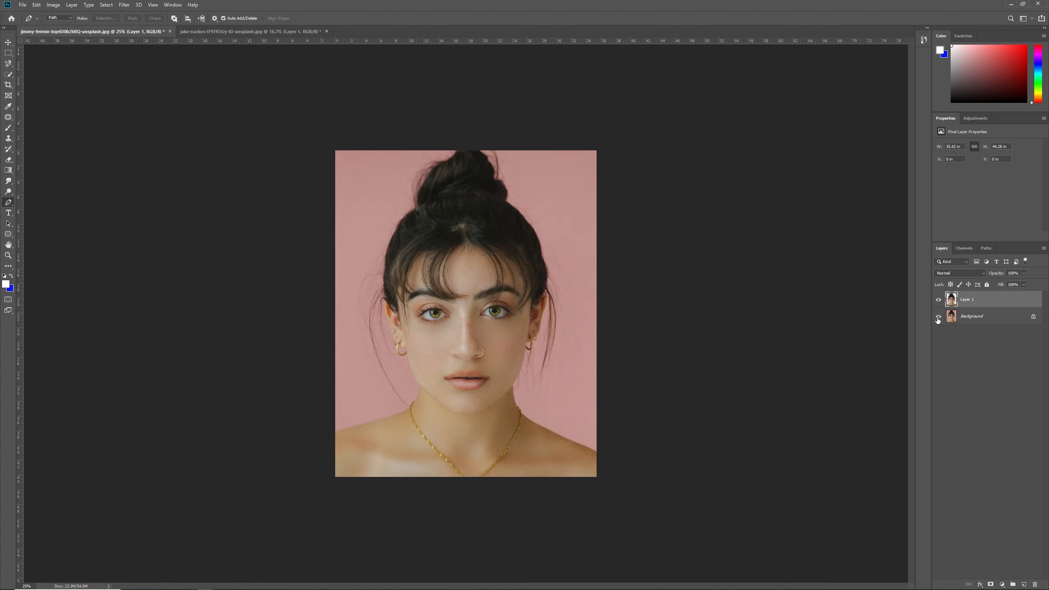
Step: Add a new layer filled with the blue background colour and place it beneath the cutout on Layer 1
left_click(1023, 584)
key("ctrl+BackSpace")
left_click_drag(989, 305, 980, 319)
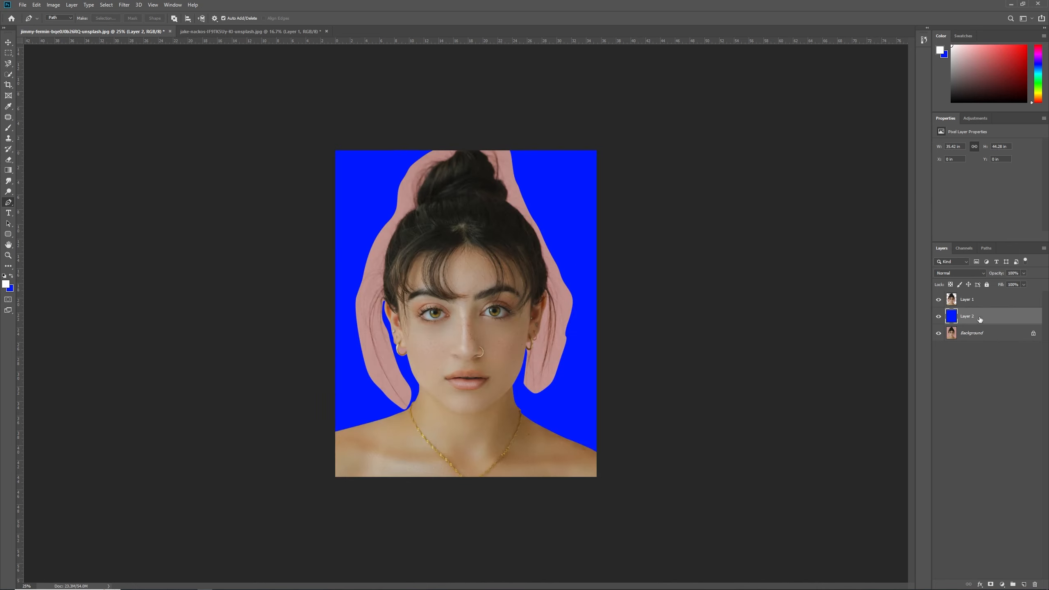
Step: Select the head and hair area of Layer 1 with a rectangular marquee and copy it to a new layer
left_click(979, 304)
key("m")
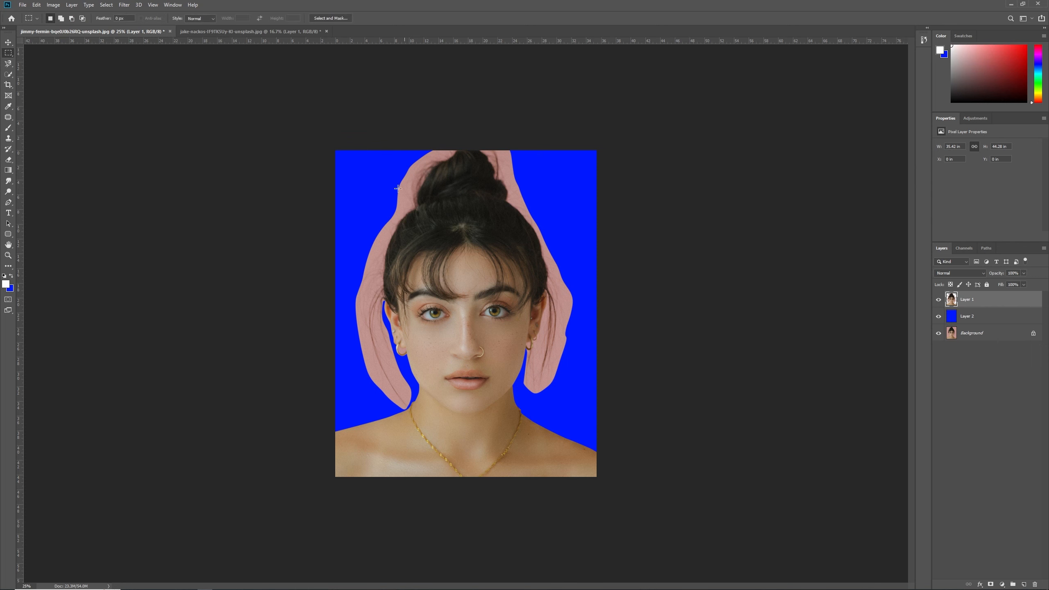
left_click_drag(335, 150, 577, 414)
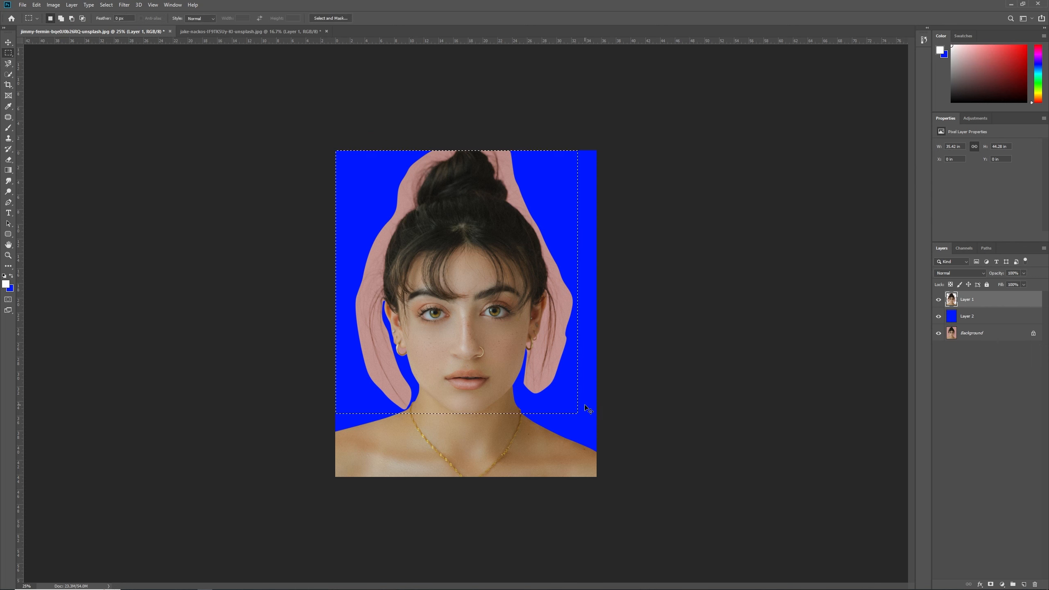
key("ctrl+j")
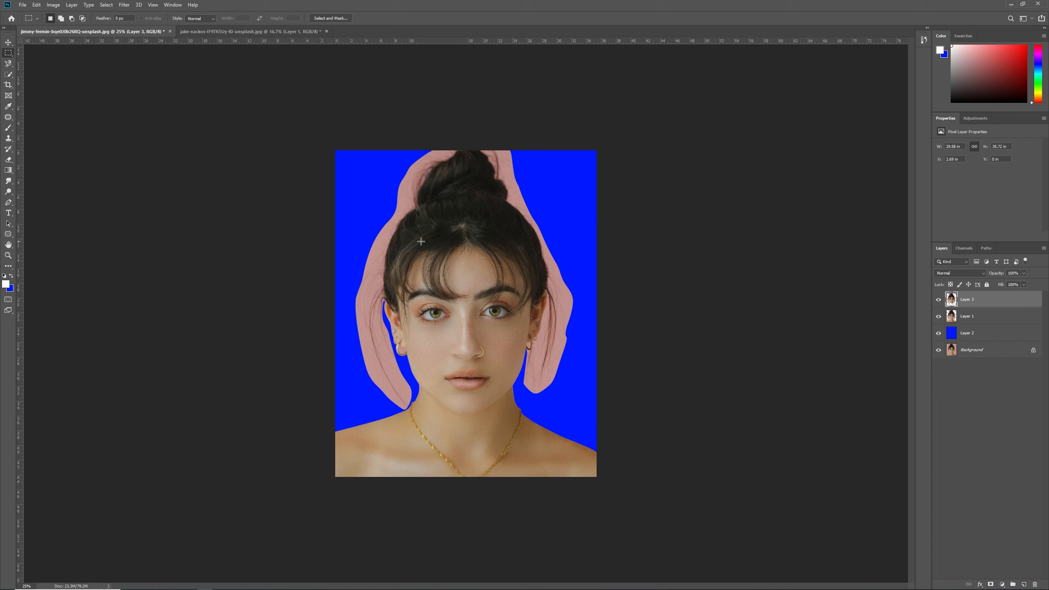
Step: Convert Layer 3 to greyscale with a Black & White adjustment using the Default preset
left_click(53, 5)
mouse_move(76, 28)
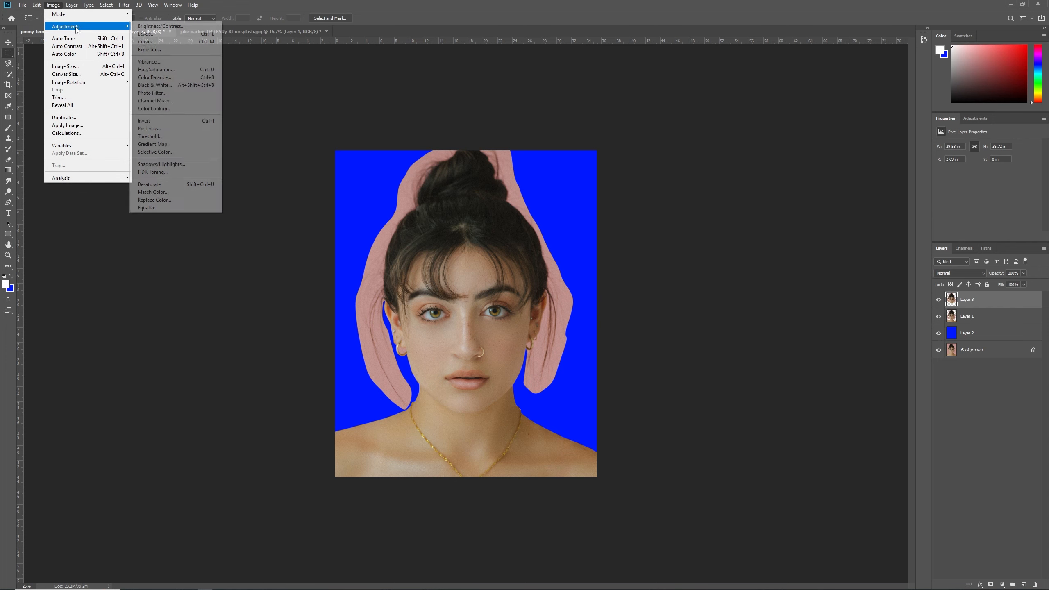
left_click(175, 85)
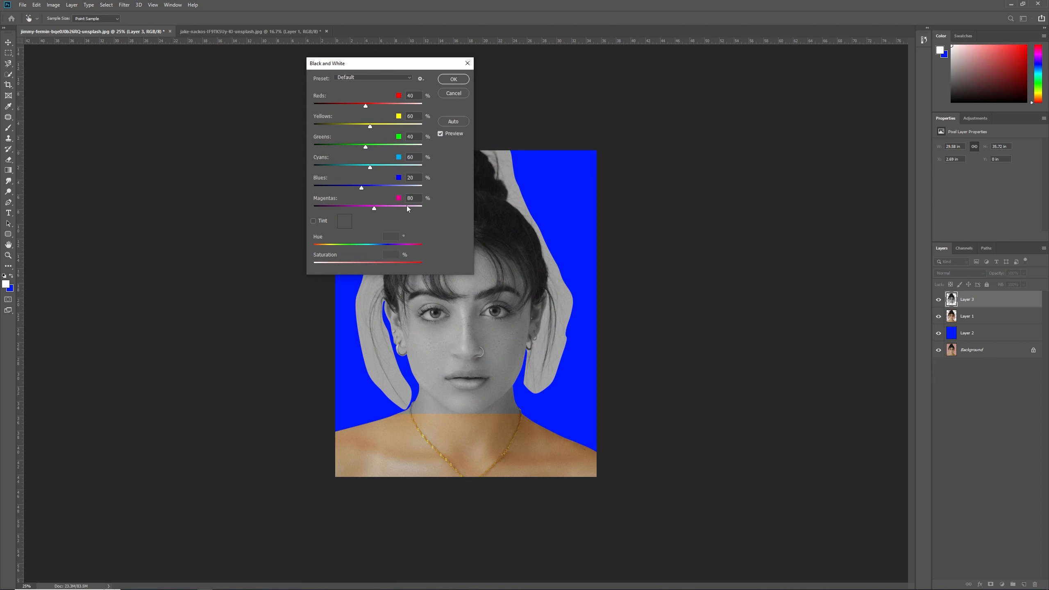
left_click(450, 82)
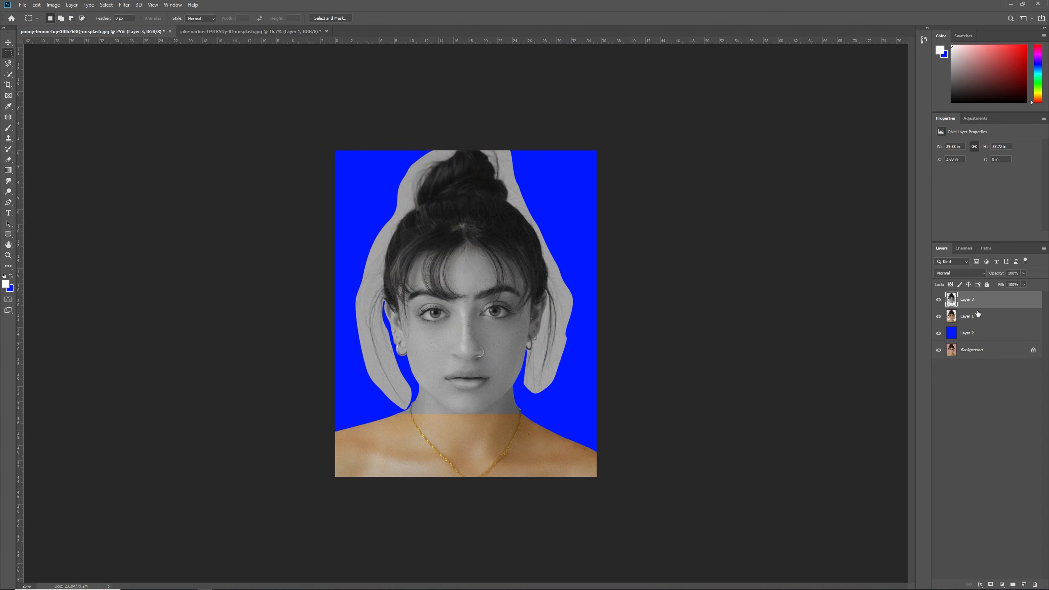
Step: Set the blend mode of Layer 3 to Multiply
left_click(960, 273)
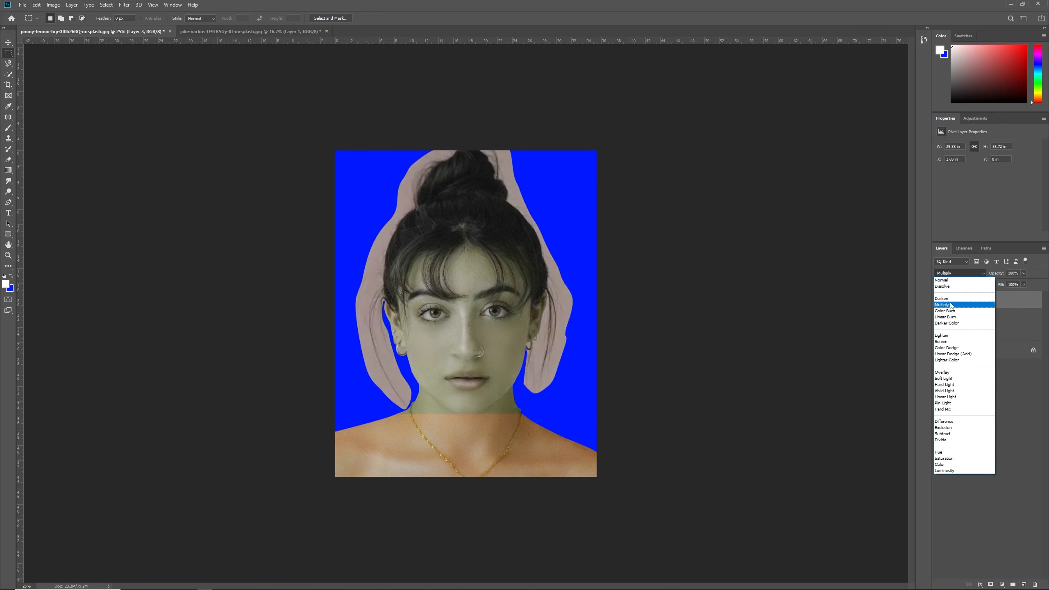